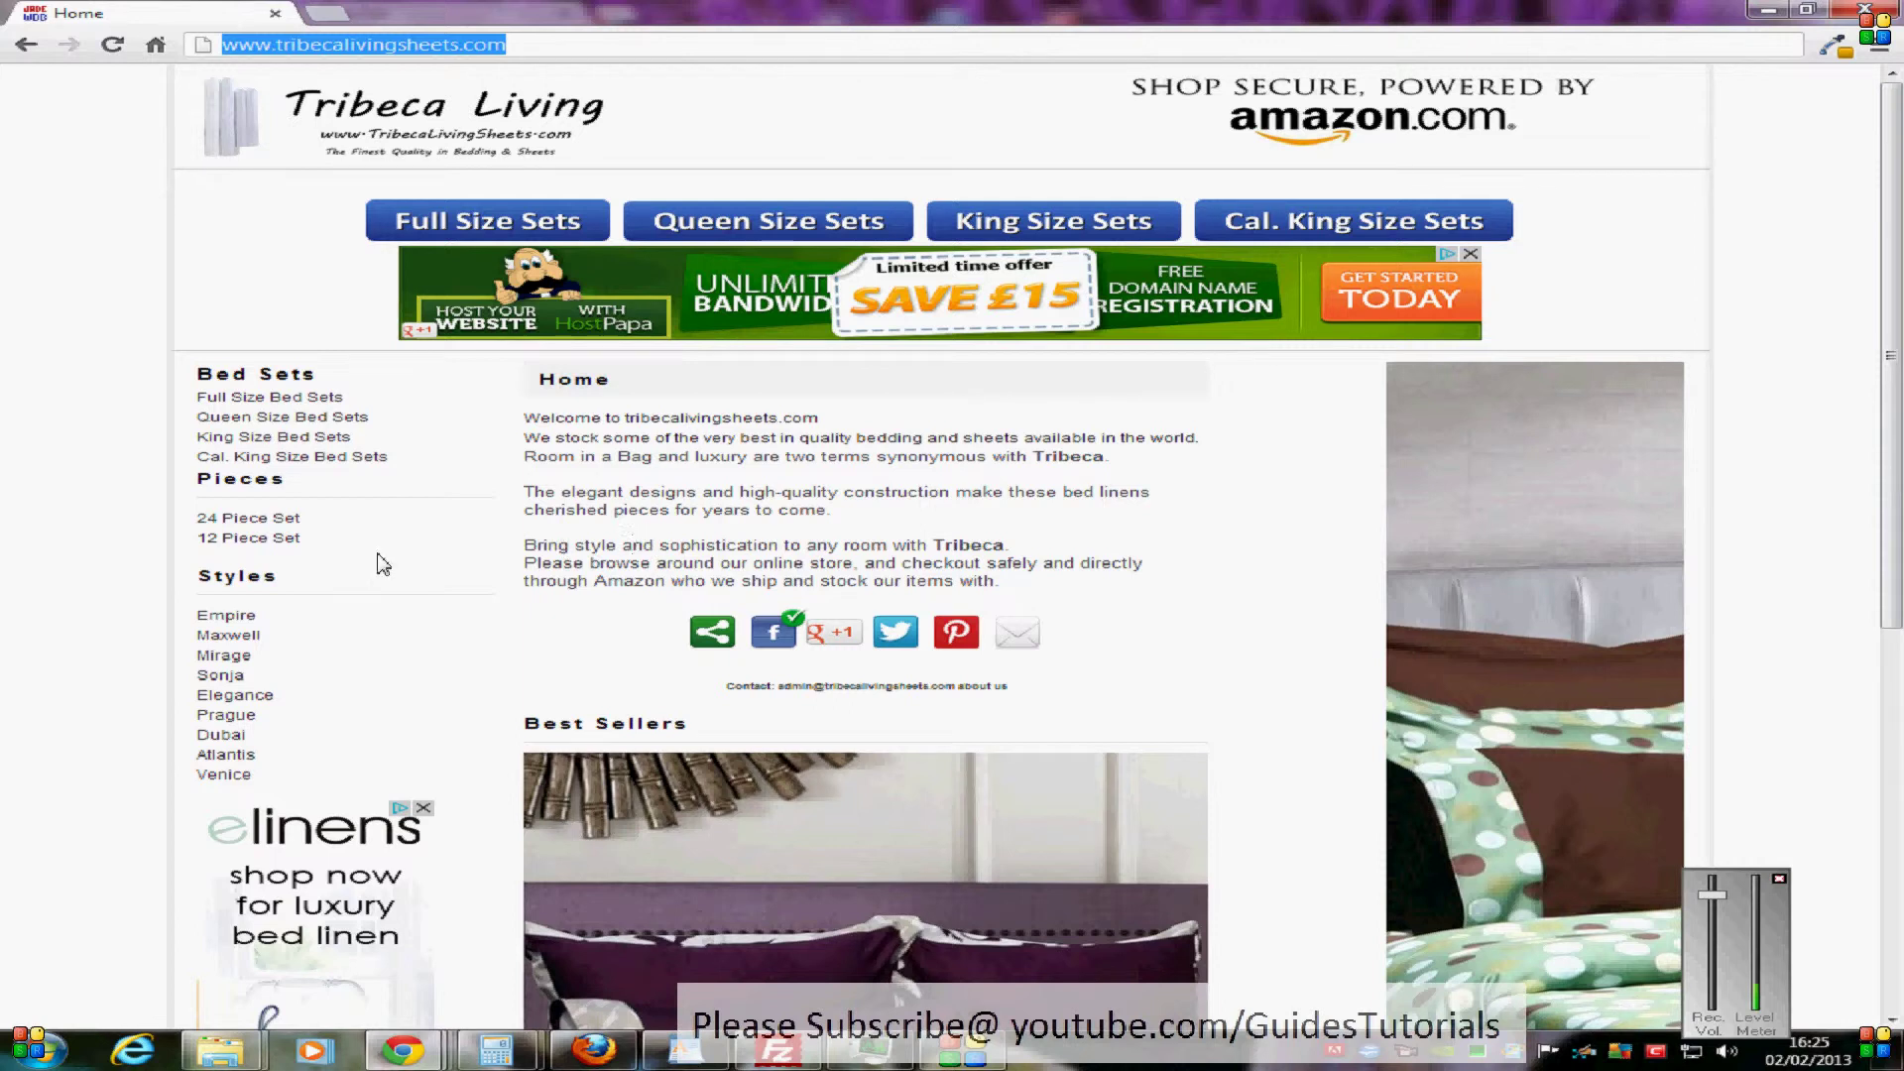
{"action": "left_click", "coordinate": [129, 406]}
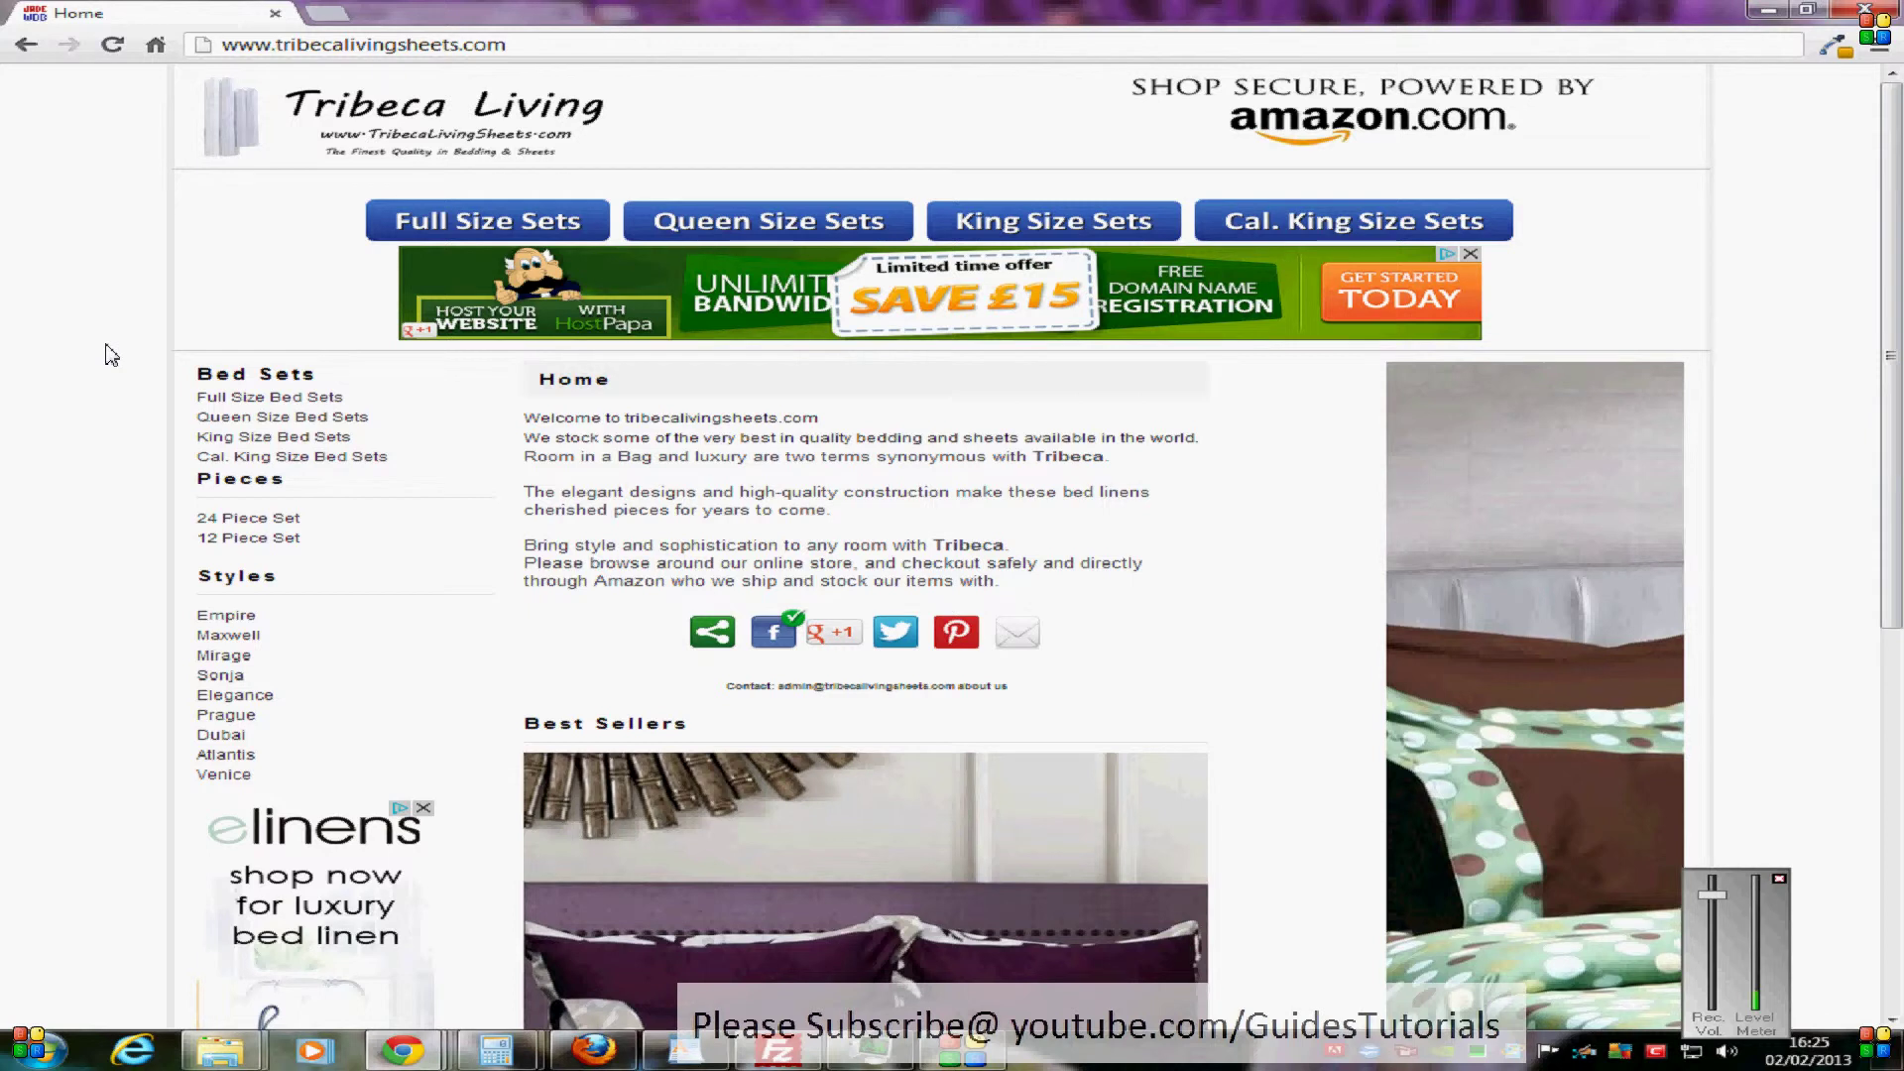
{"action": "left_click", "coordinate": [508, 45]}
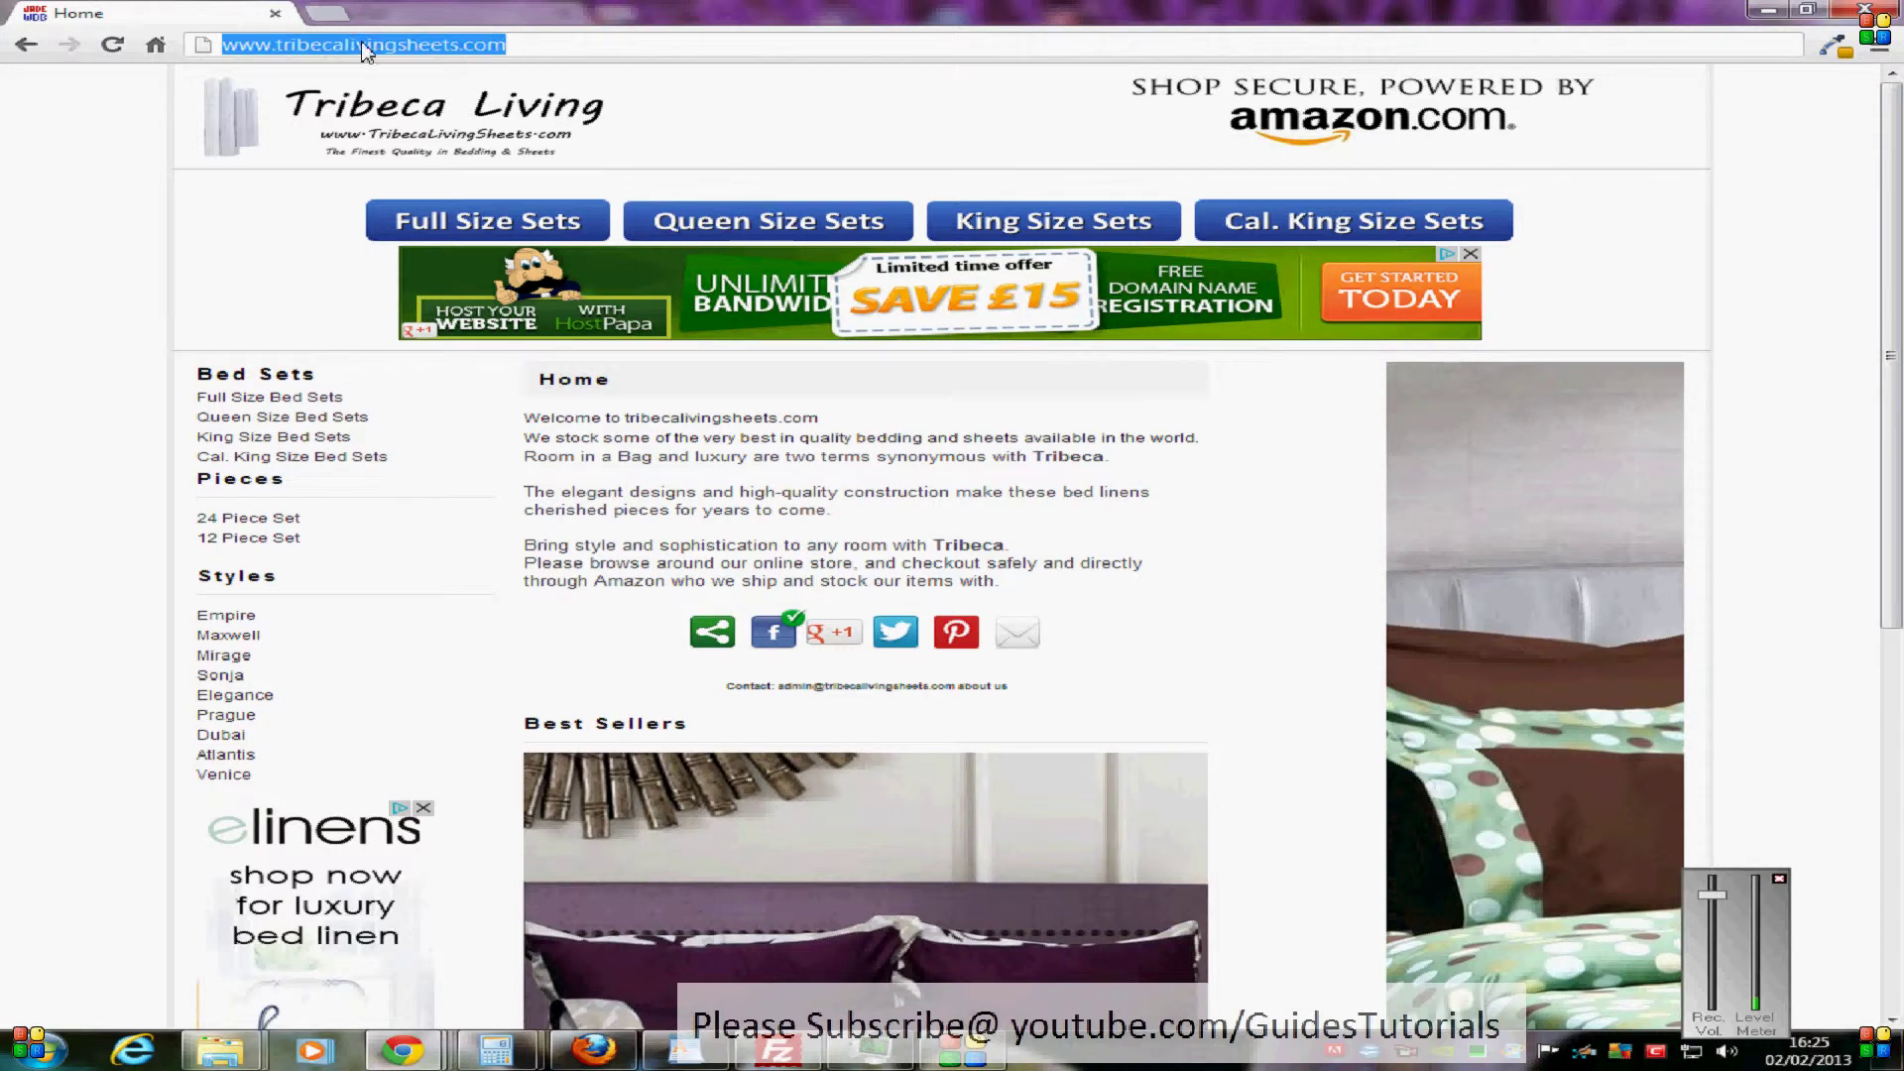
{"action": "left_click", "coordinate": [507, 45]}
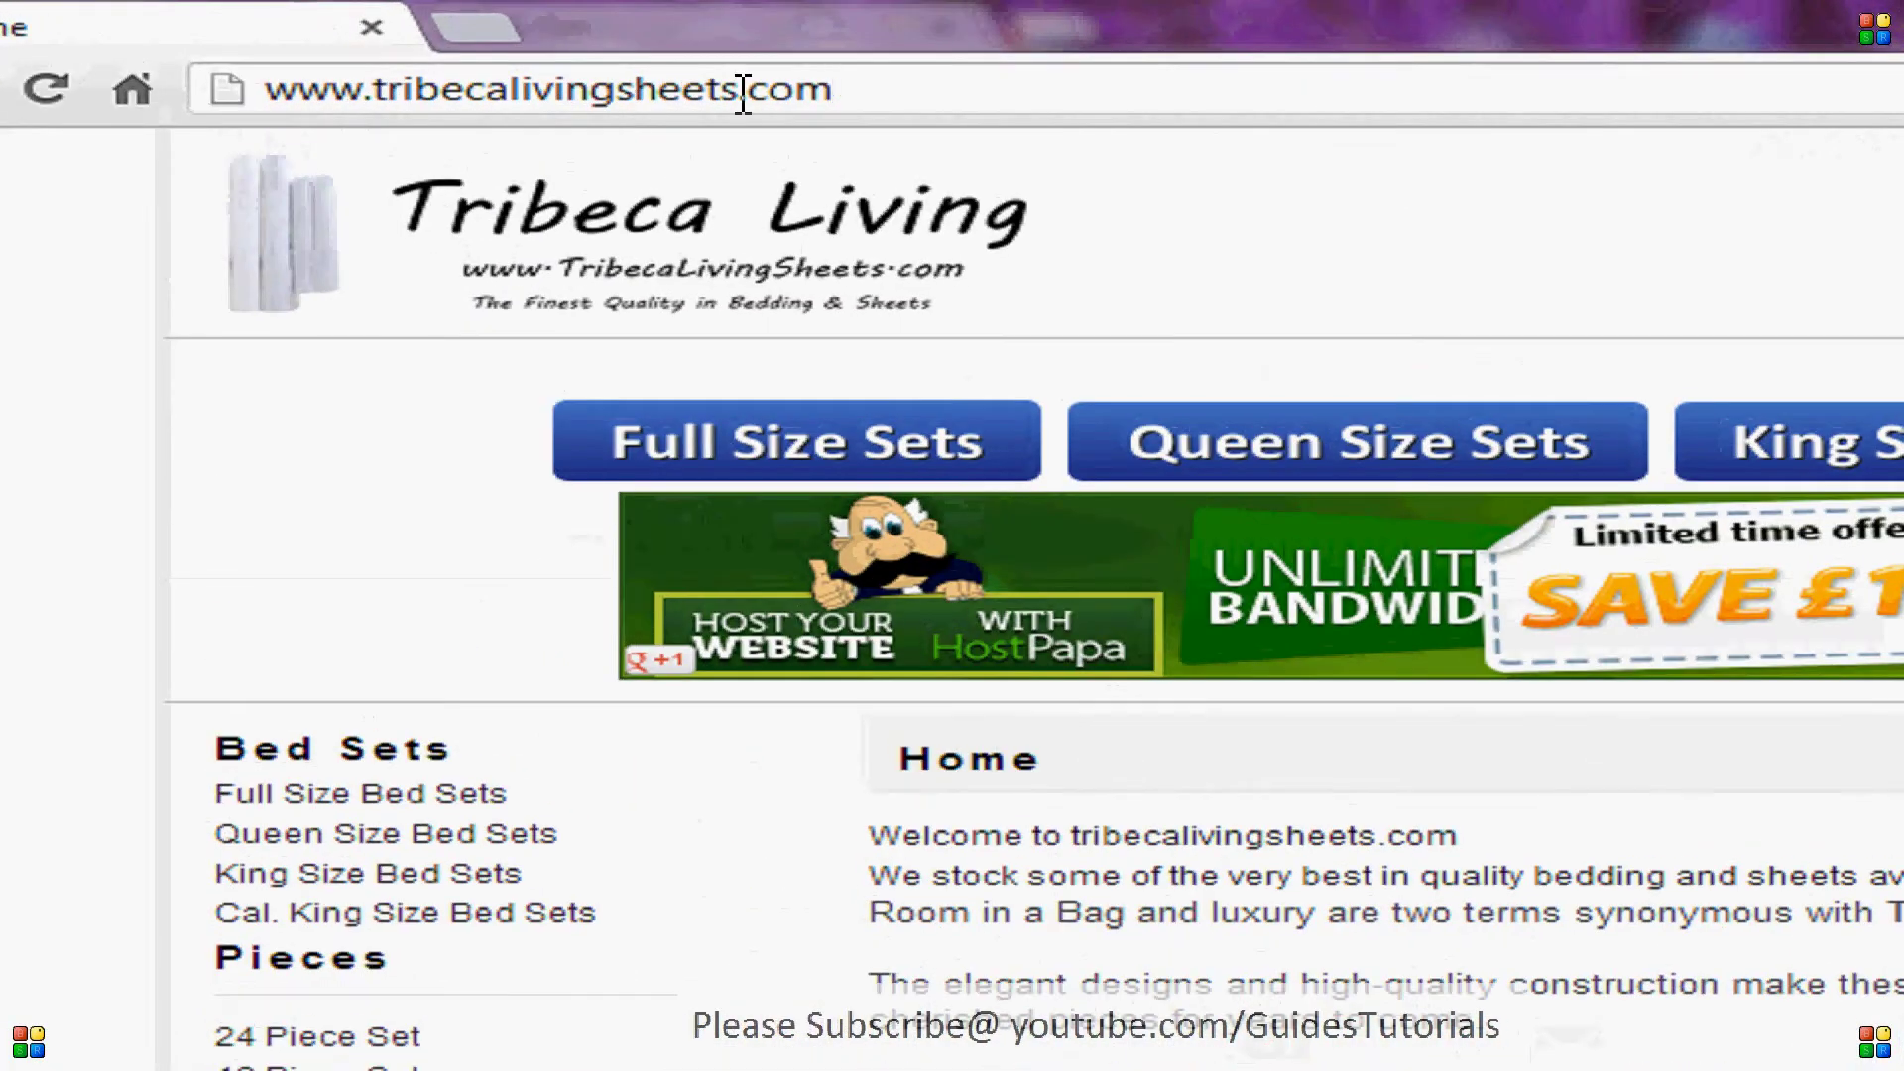
{"action": "double_click", "coordinate": [312, 90]}
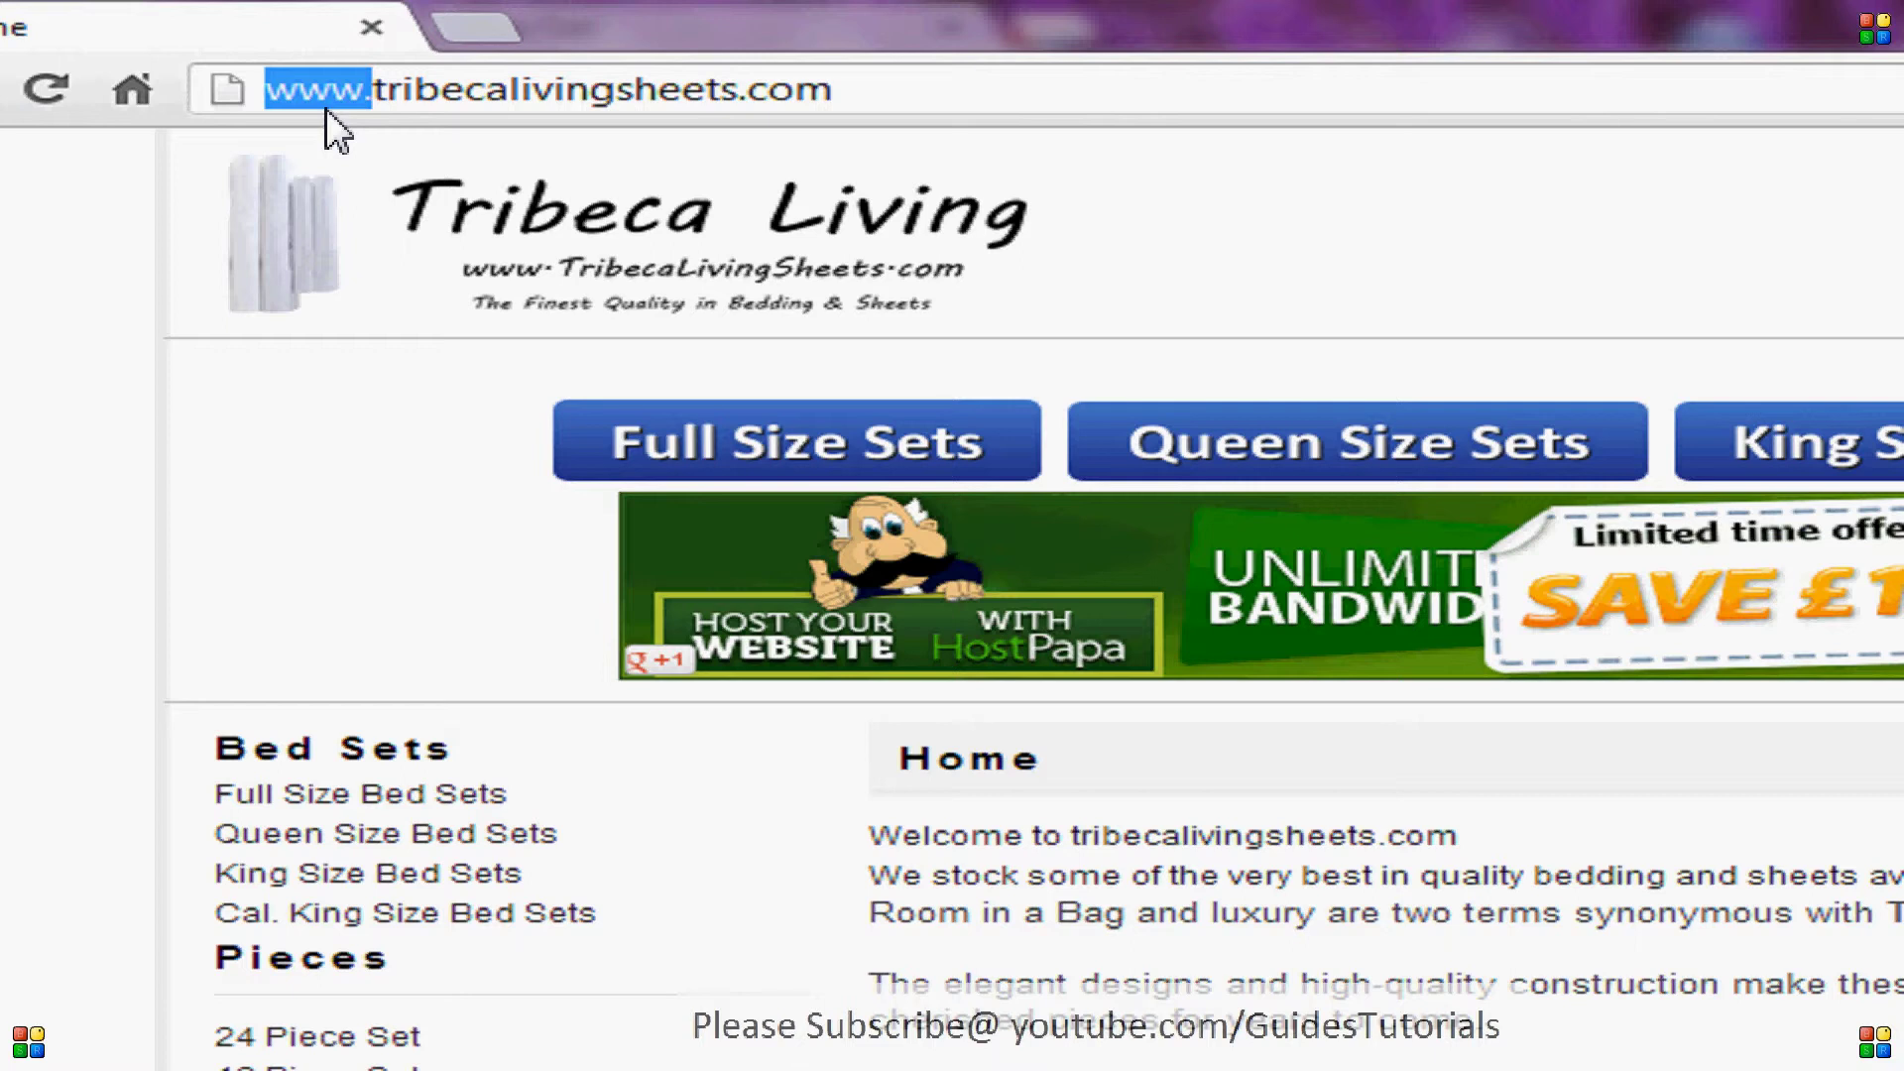
{"action": "key", "text": "Delete"}
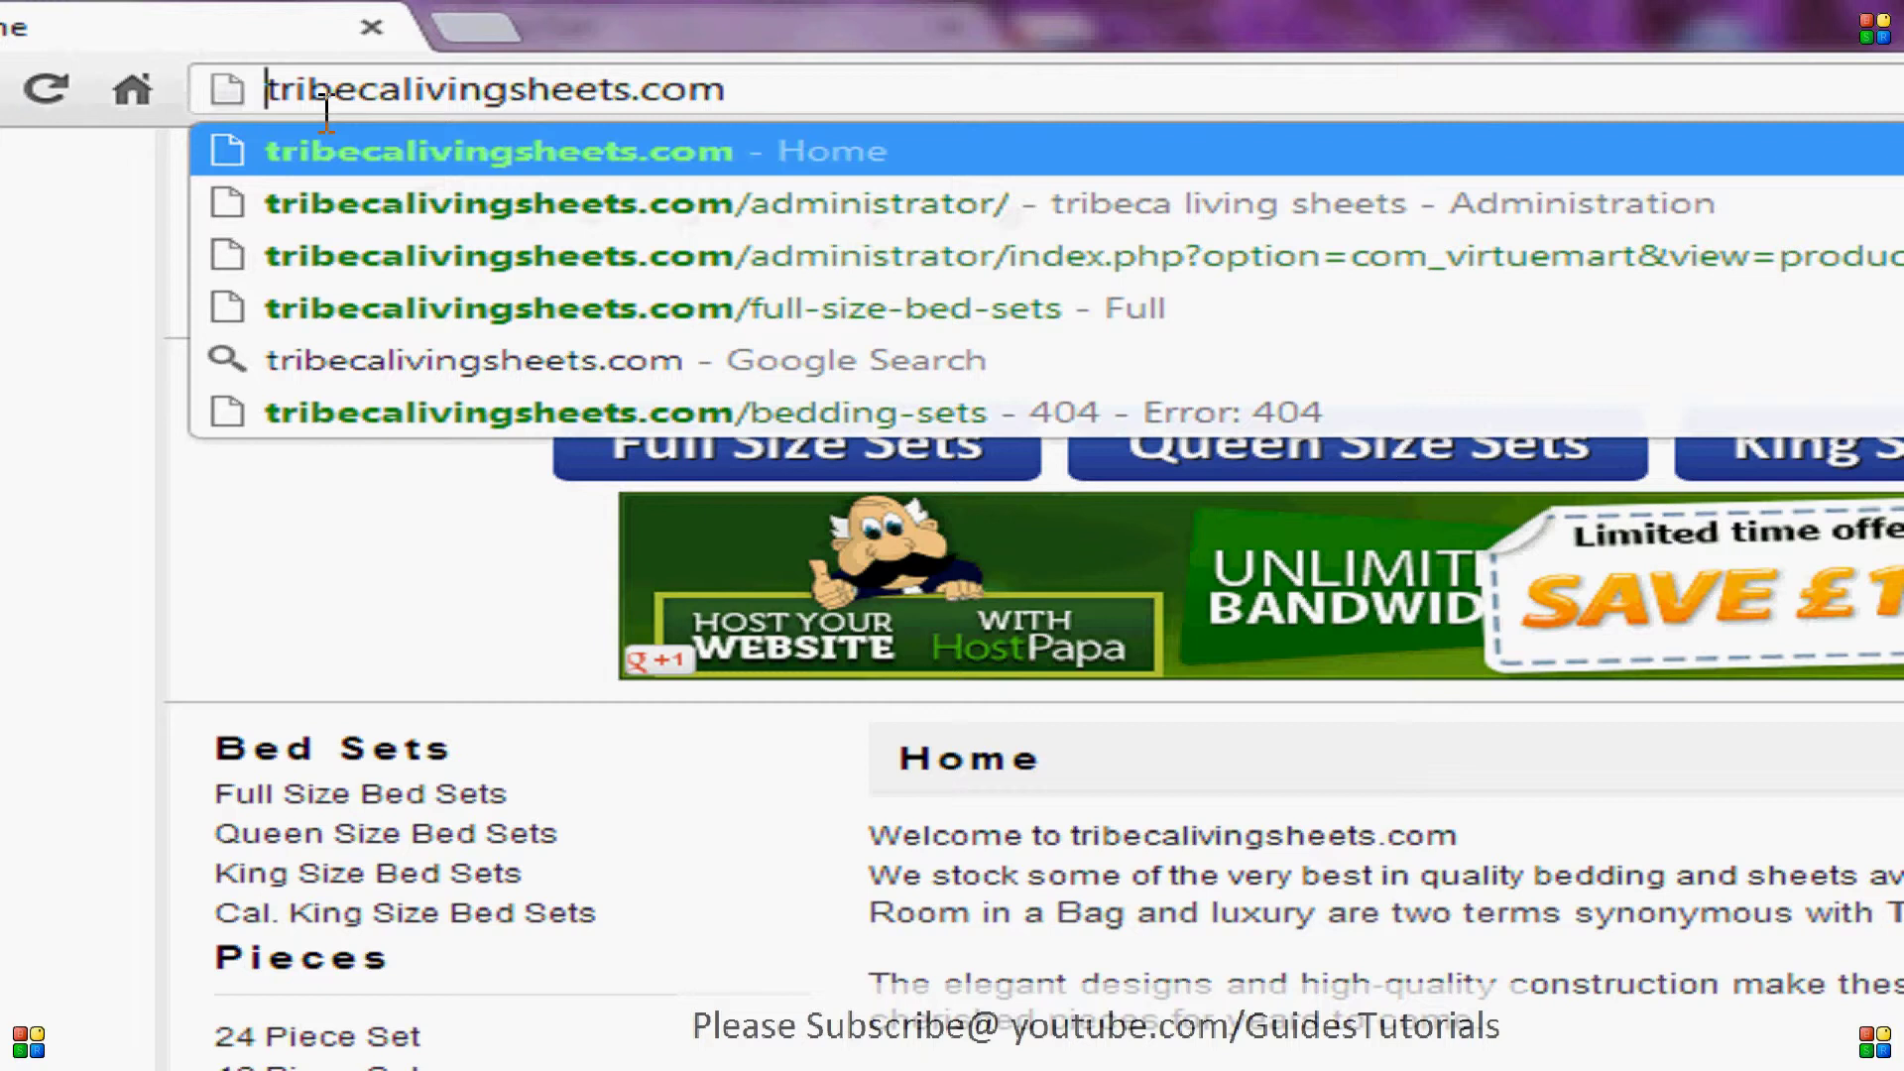
{"action": "key", "text": "Return"}
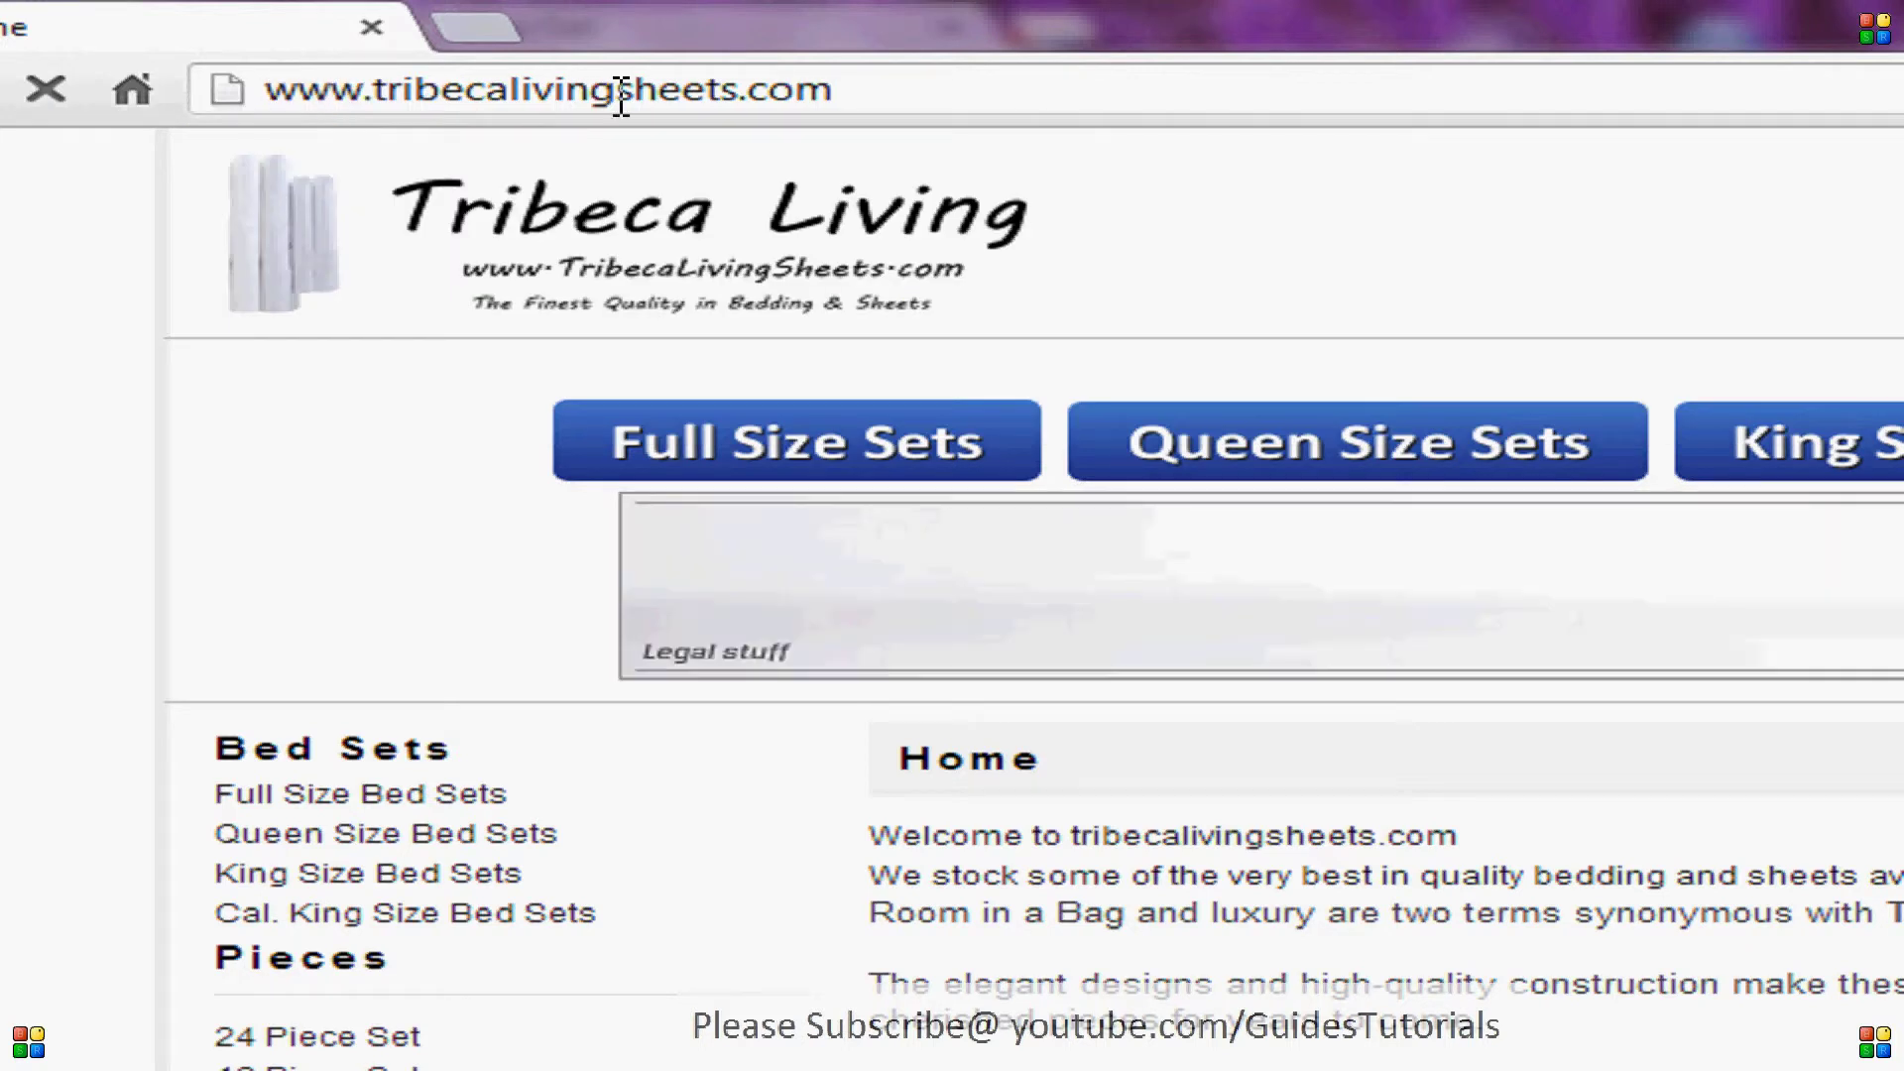
{"action": "double_click", "coordinate": [308, 92]}
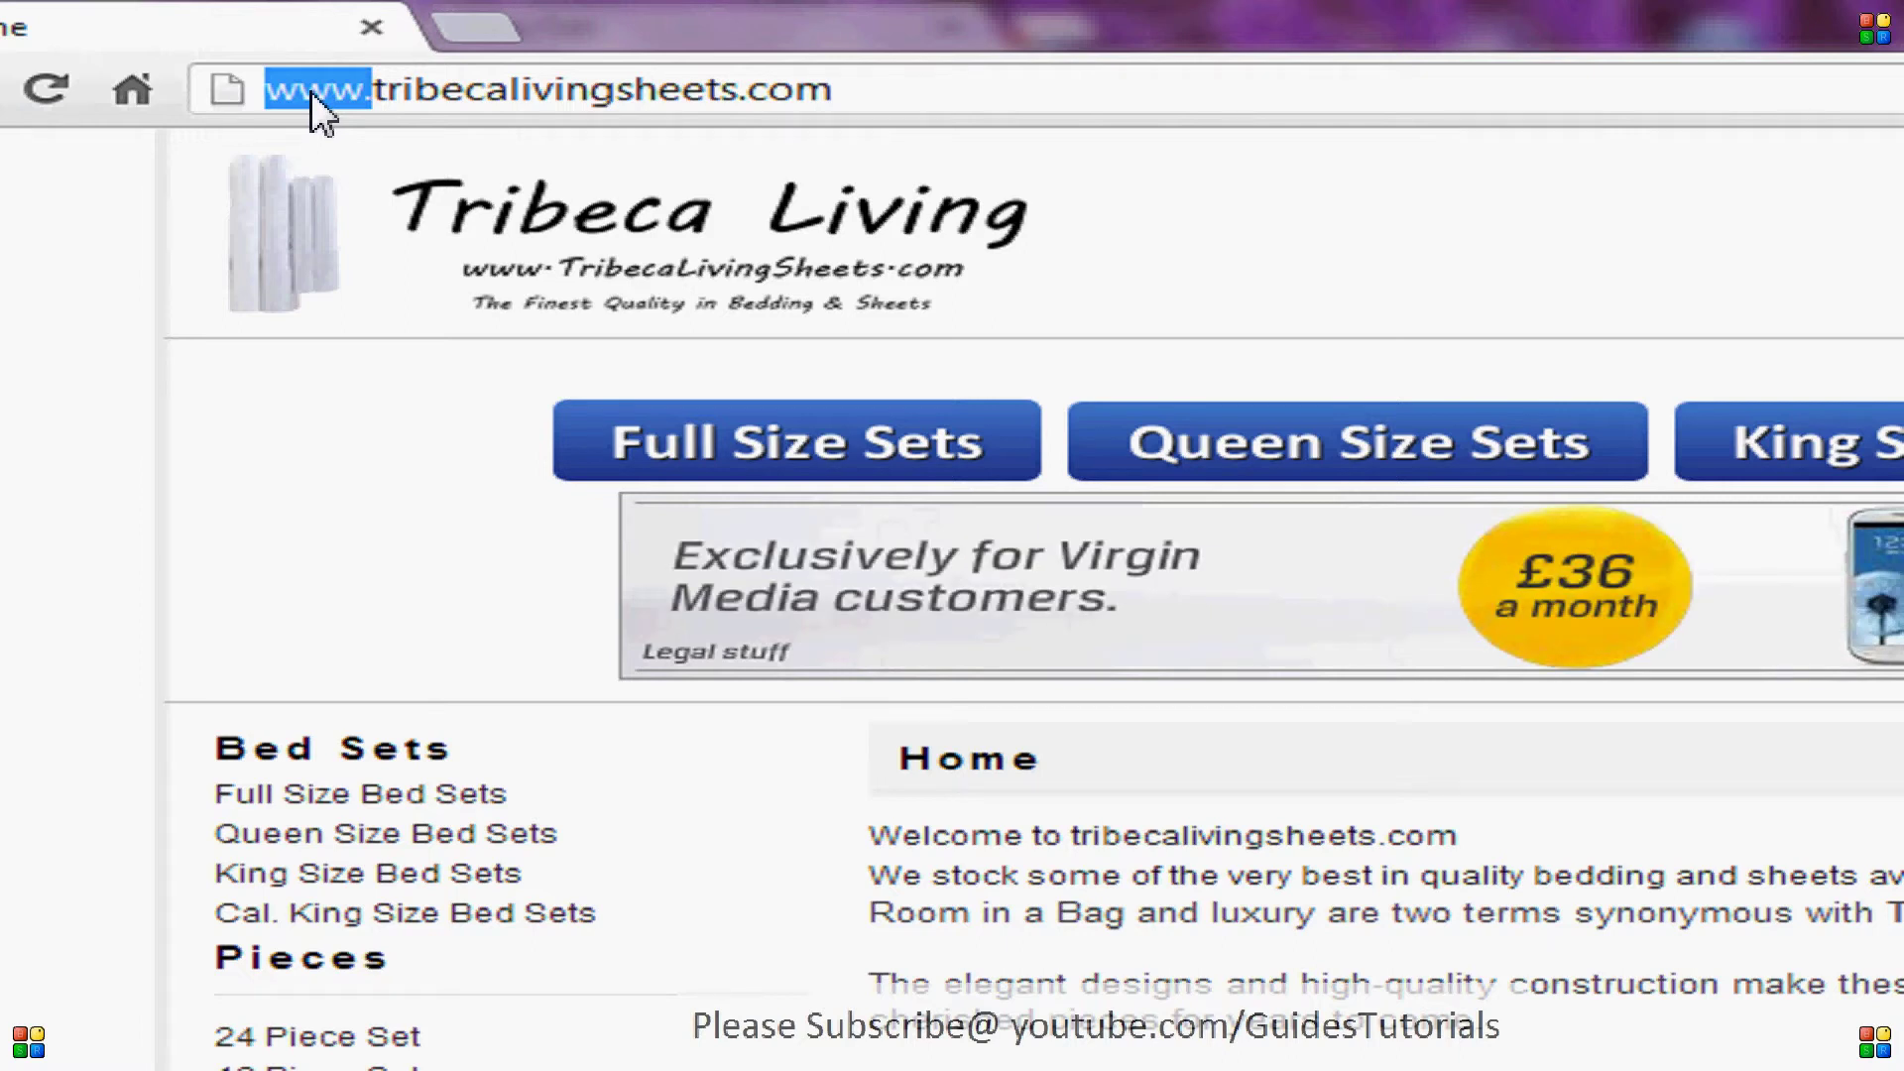
{"action": "key", "text": "Right"}
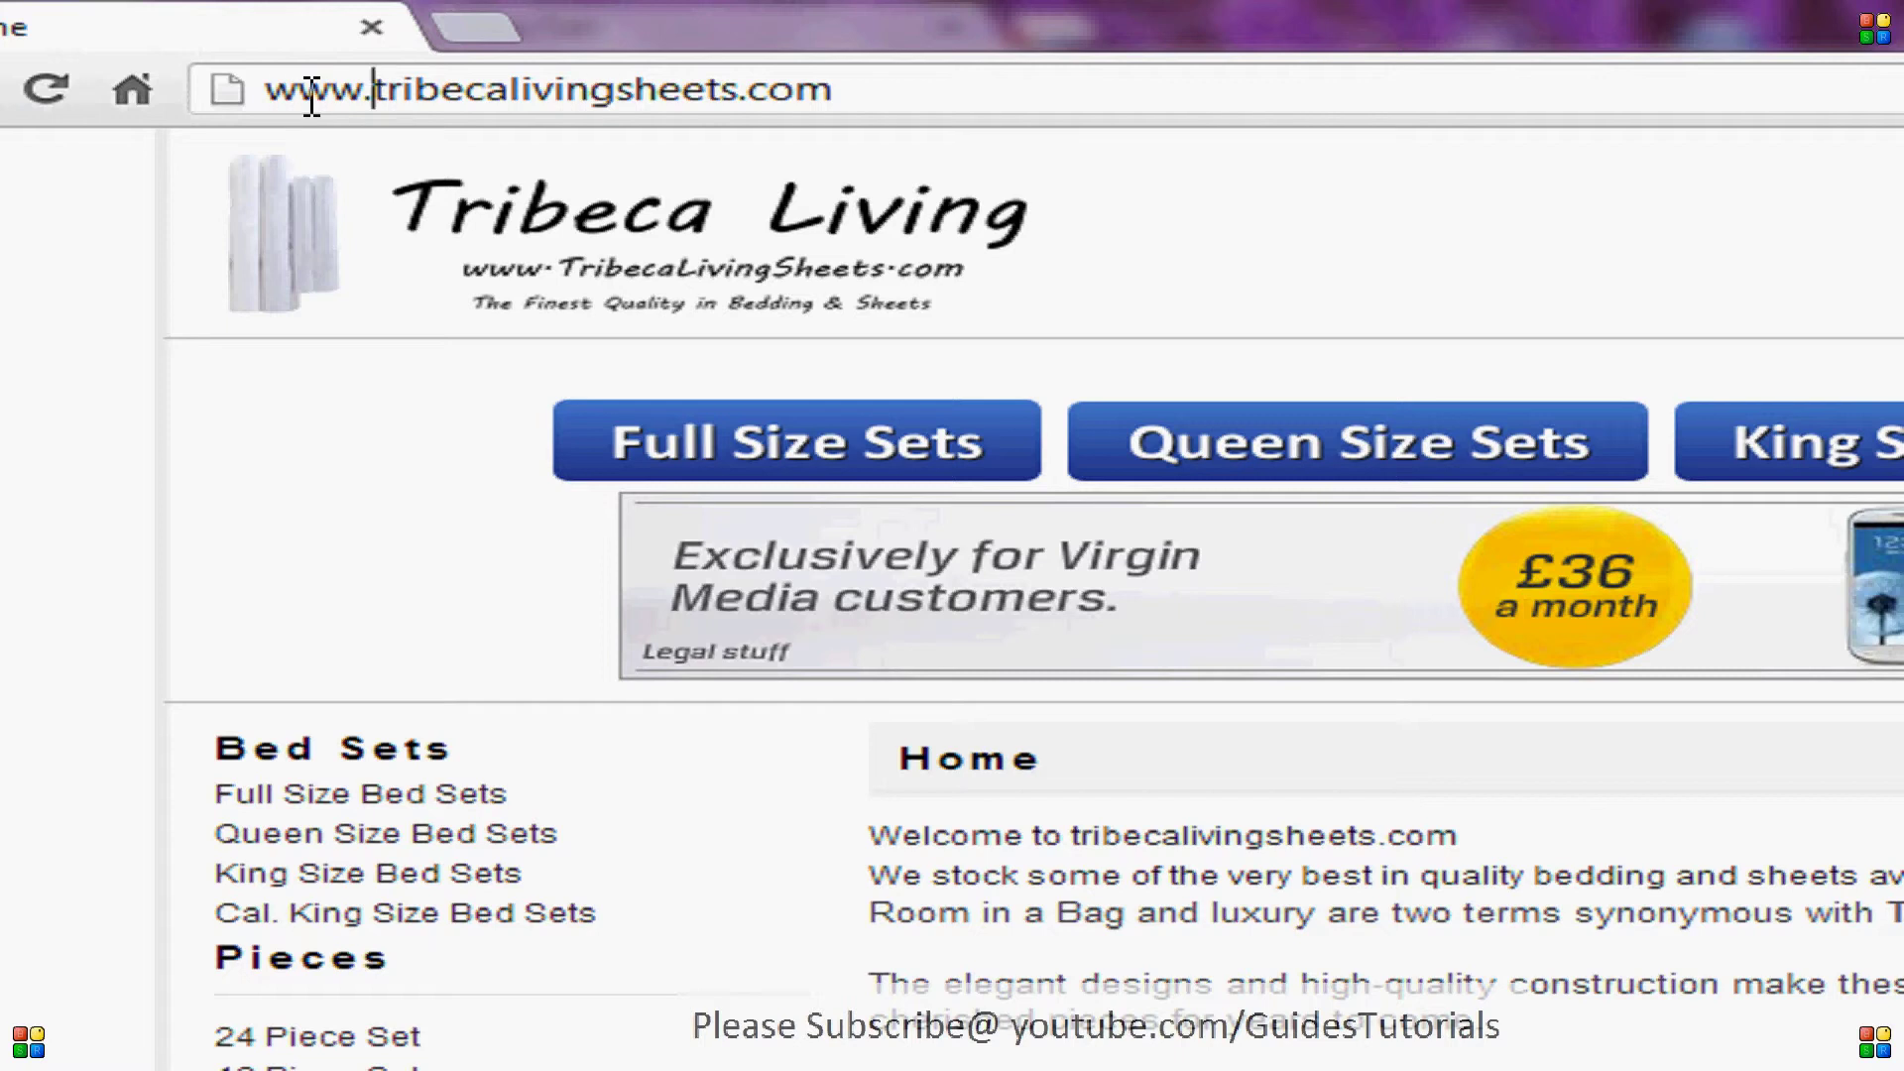
{"action": "type", "text": "main"}
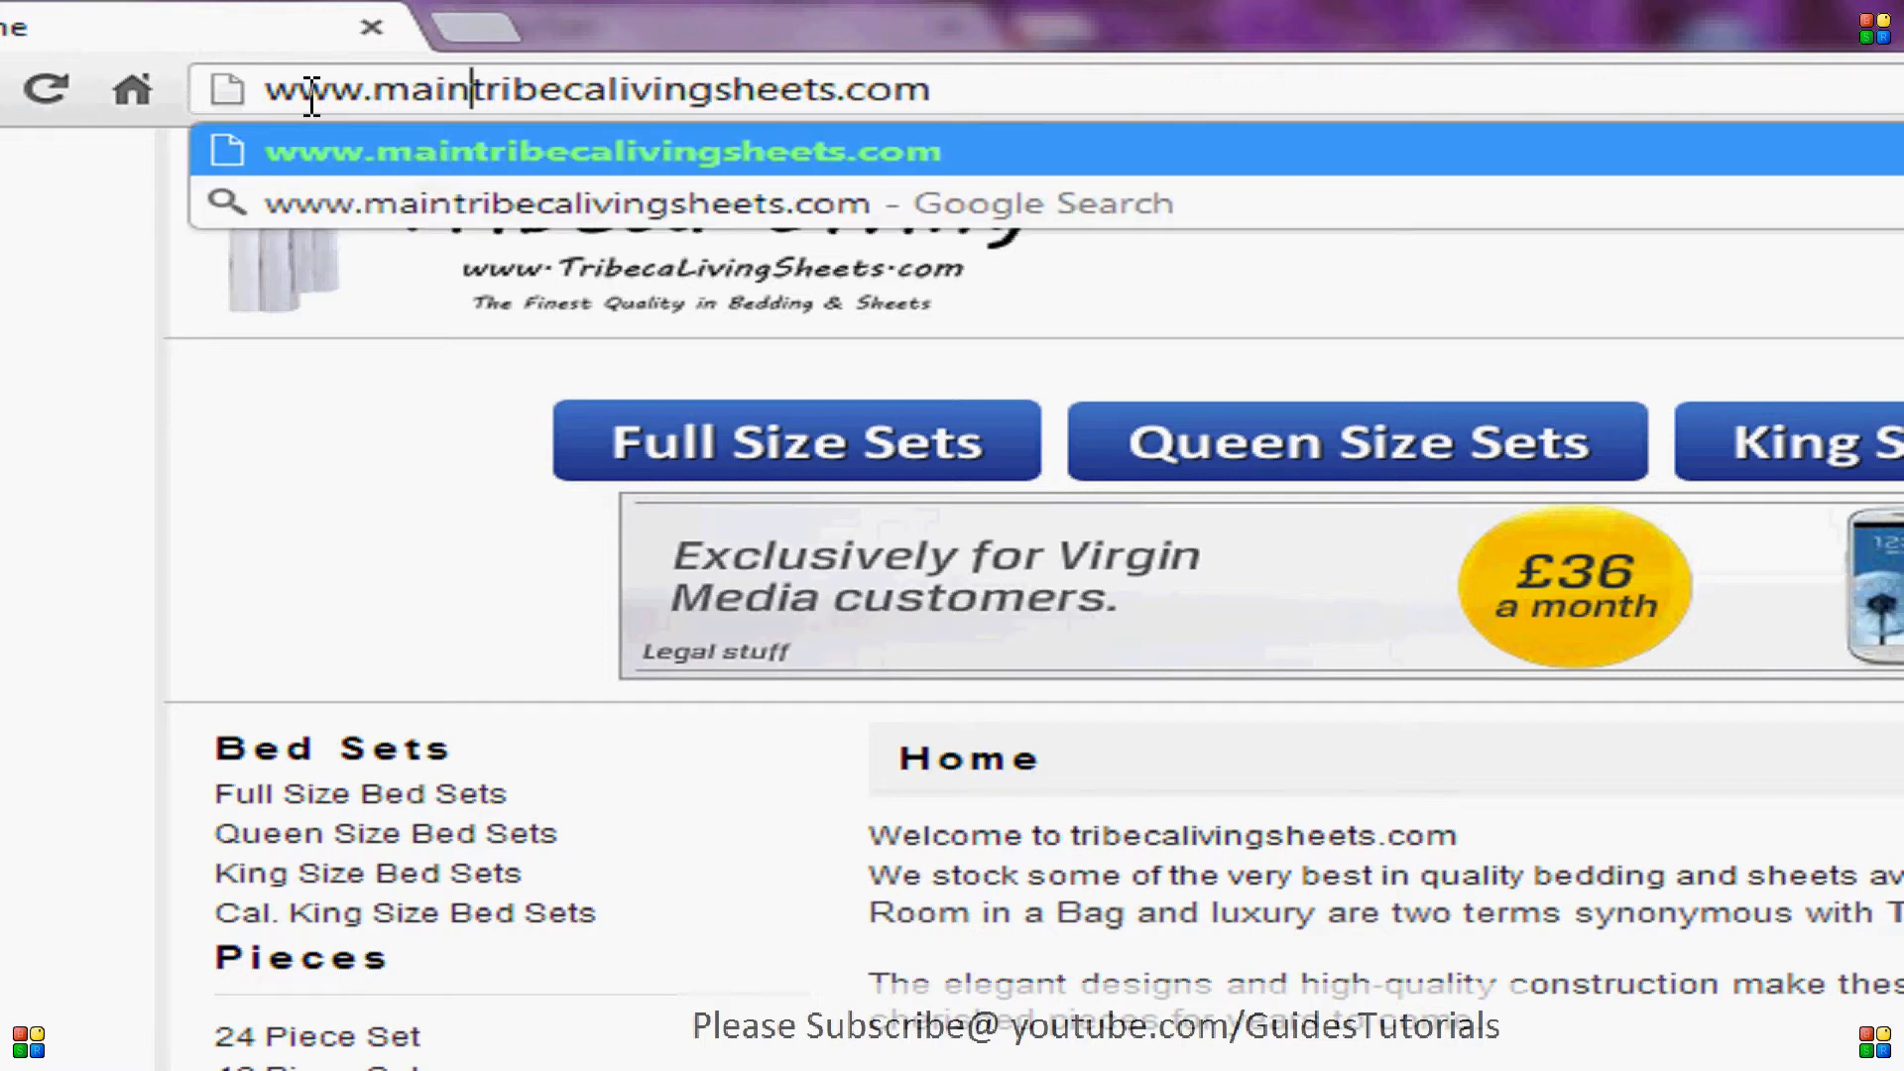
{"action": "type", "text": "domain"}
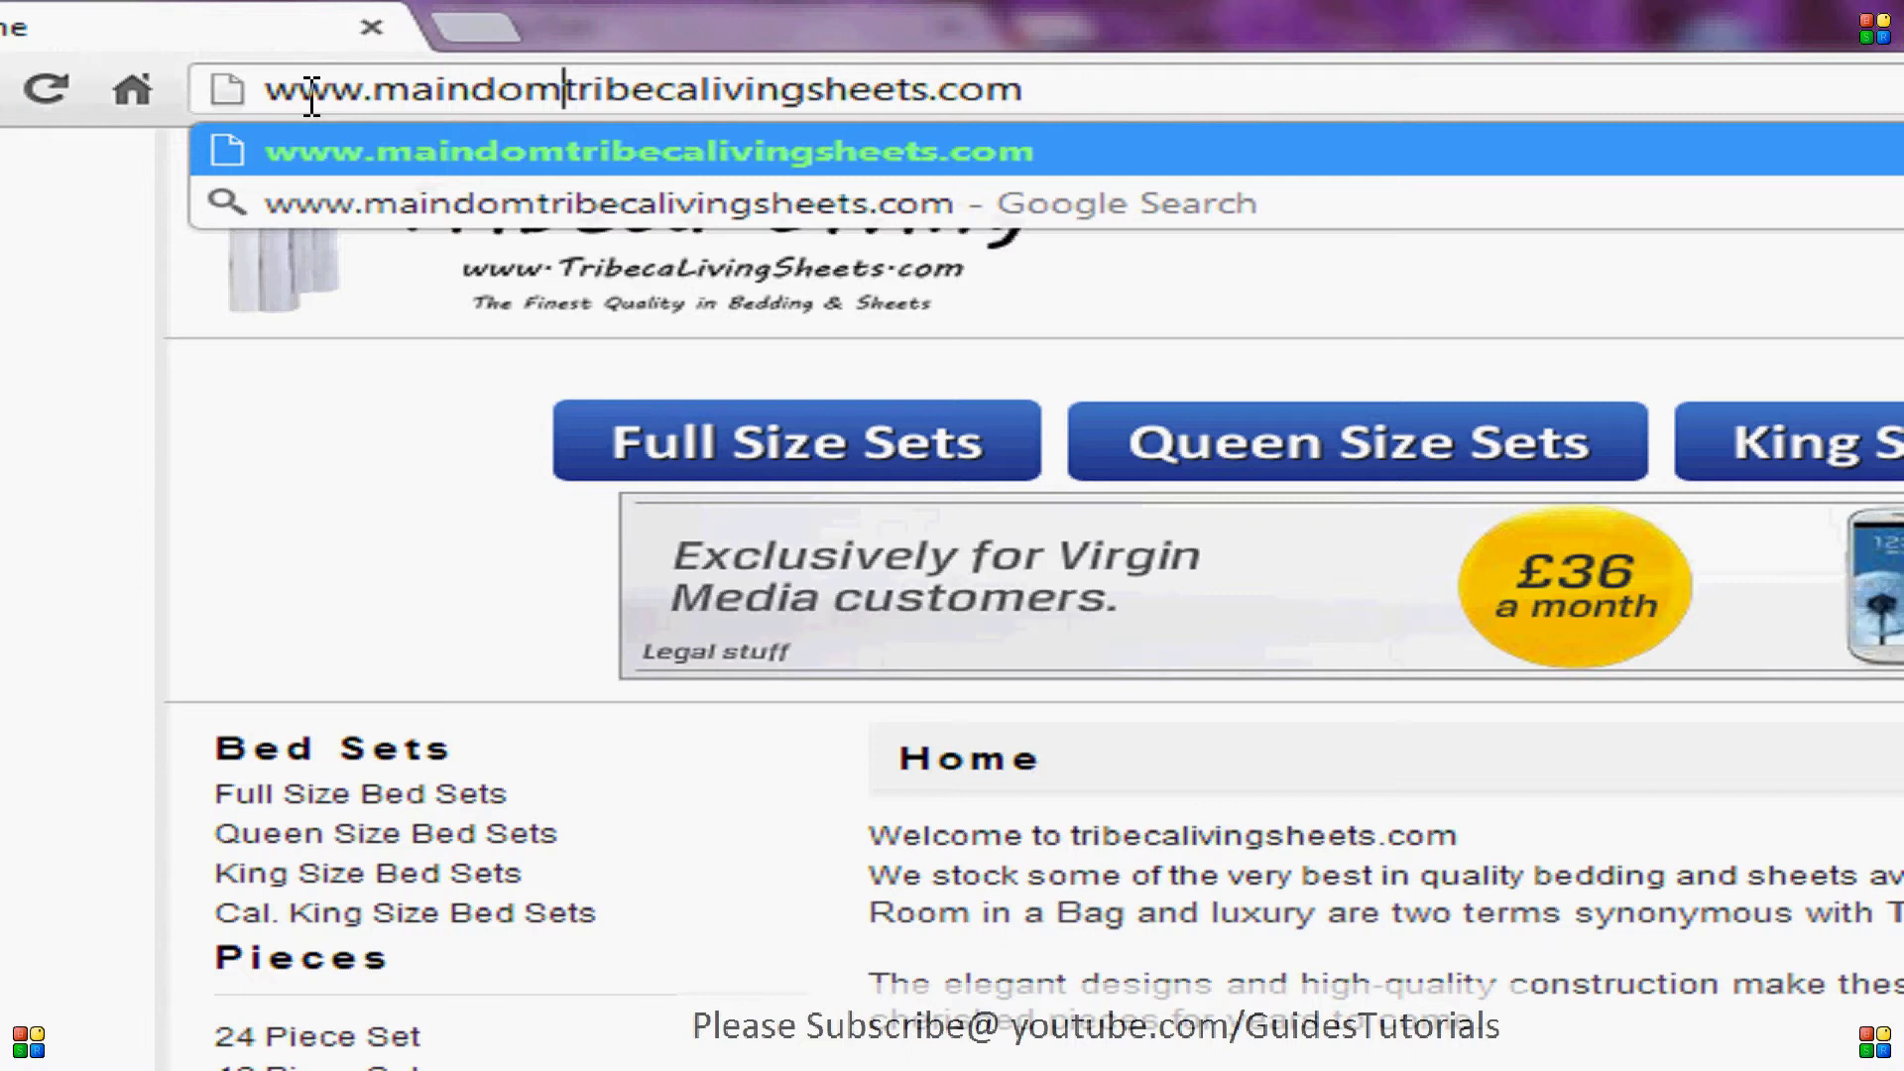
{"action": "type", "text": ".com/"}
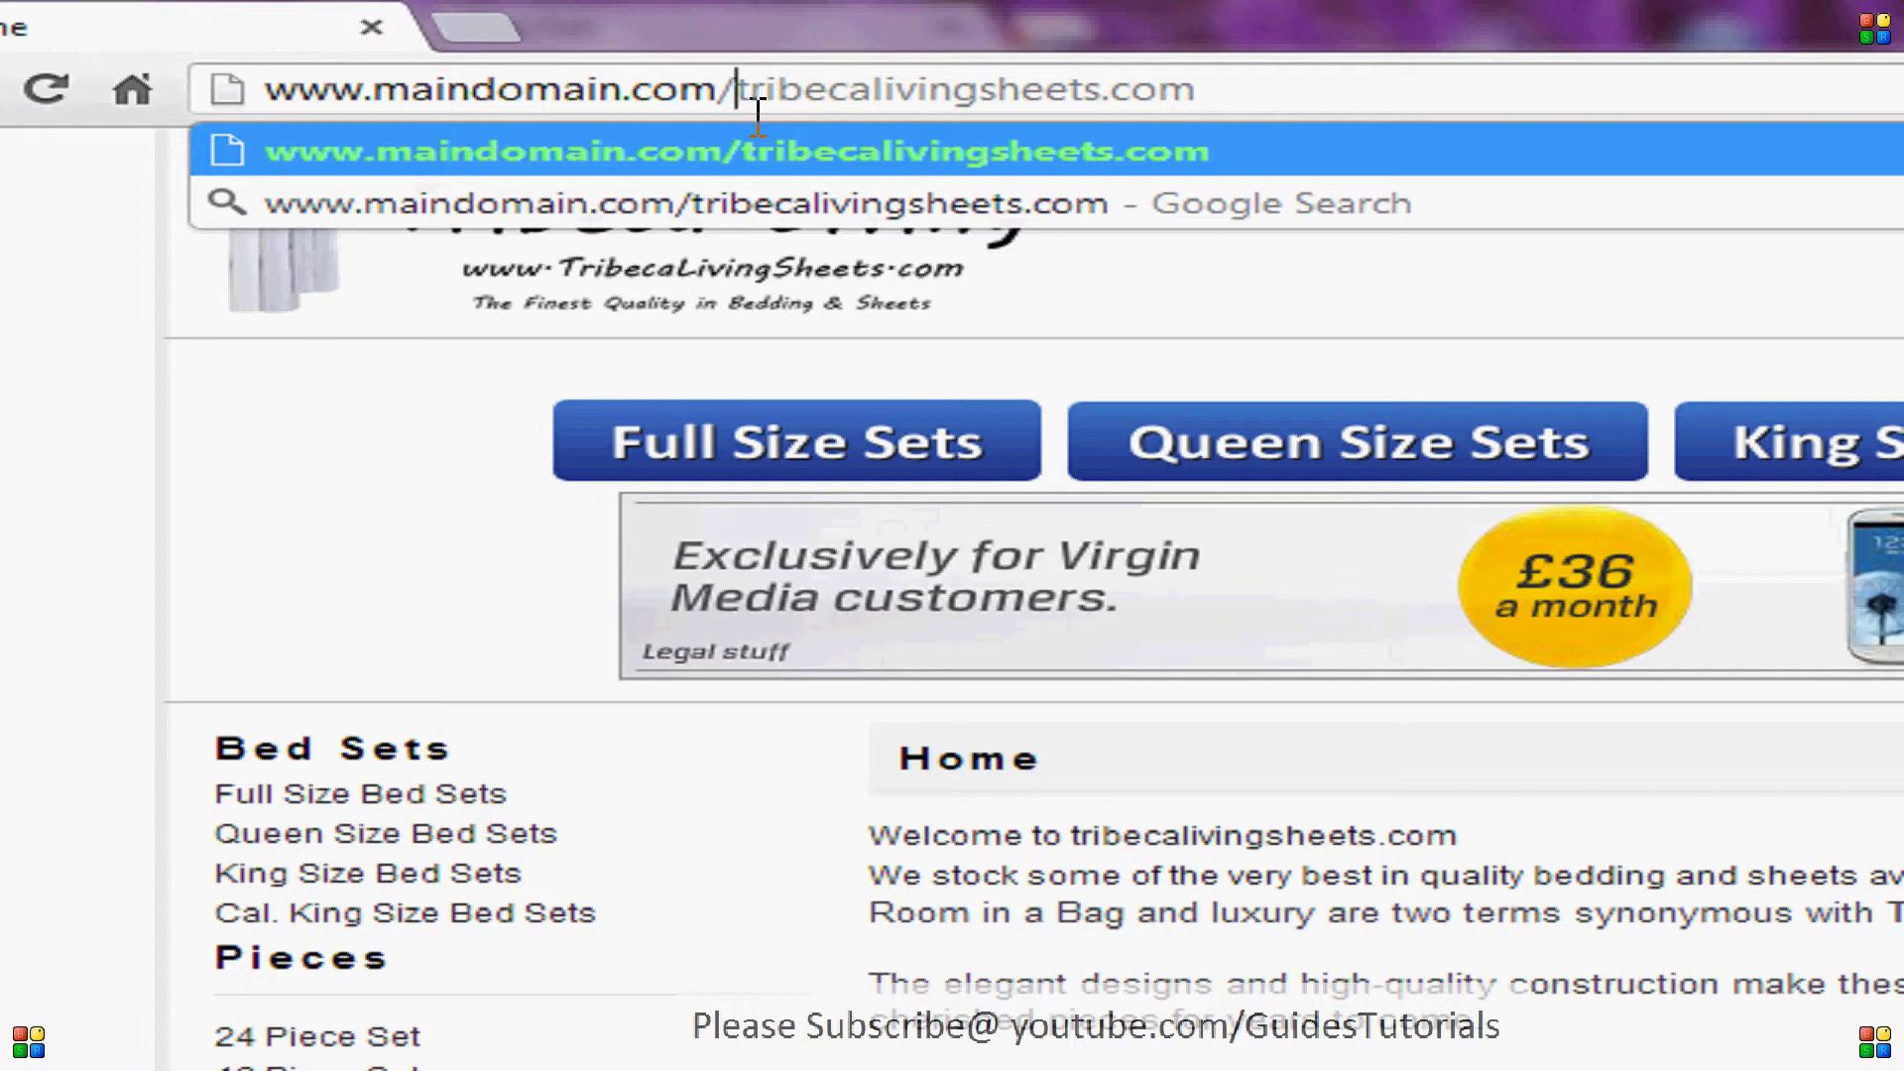
{"action": "key", "text": "BackSpace"}
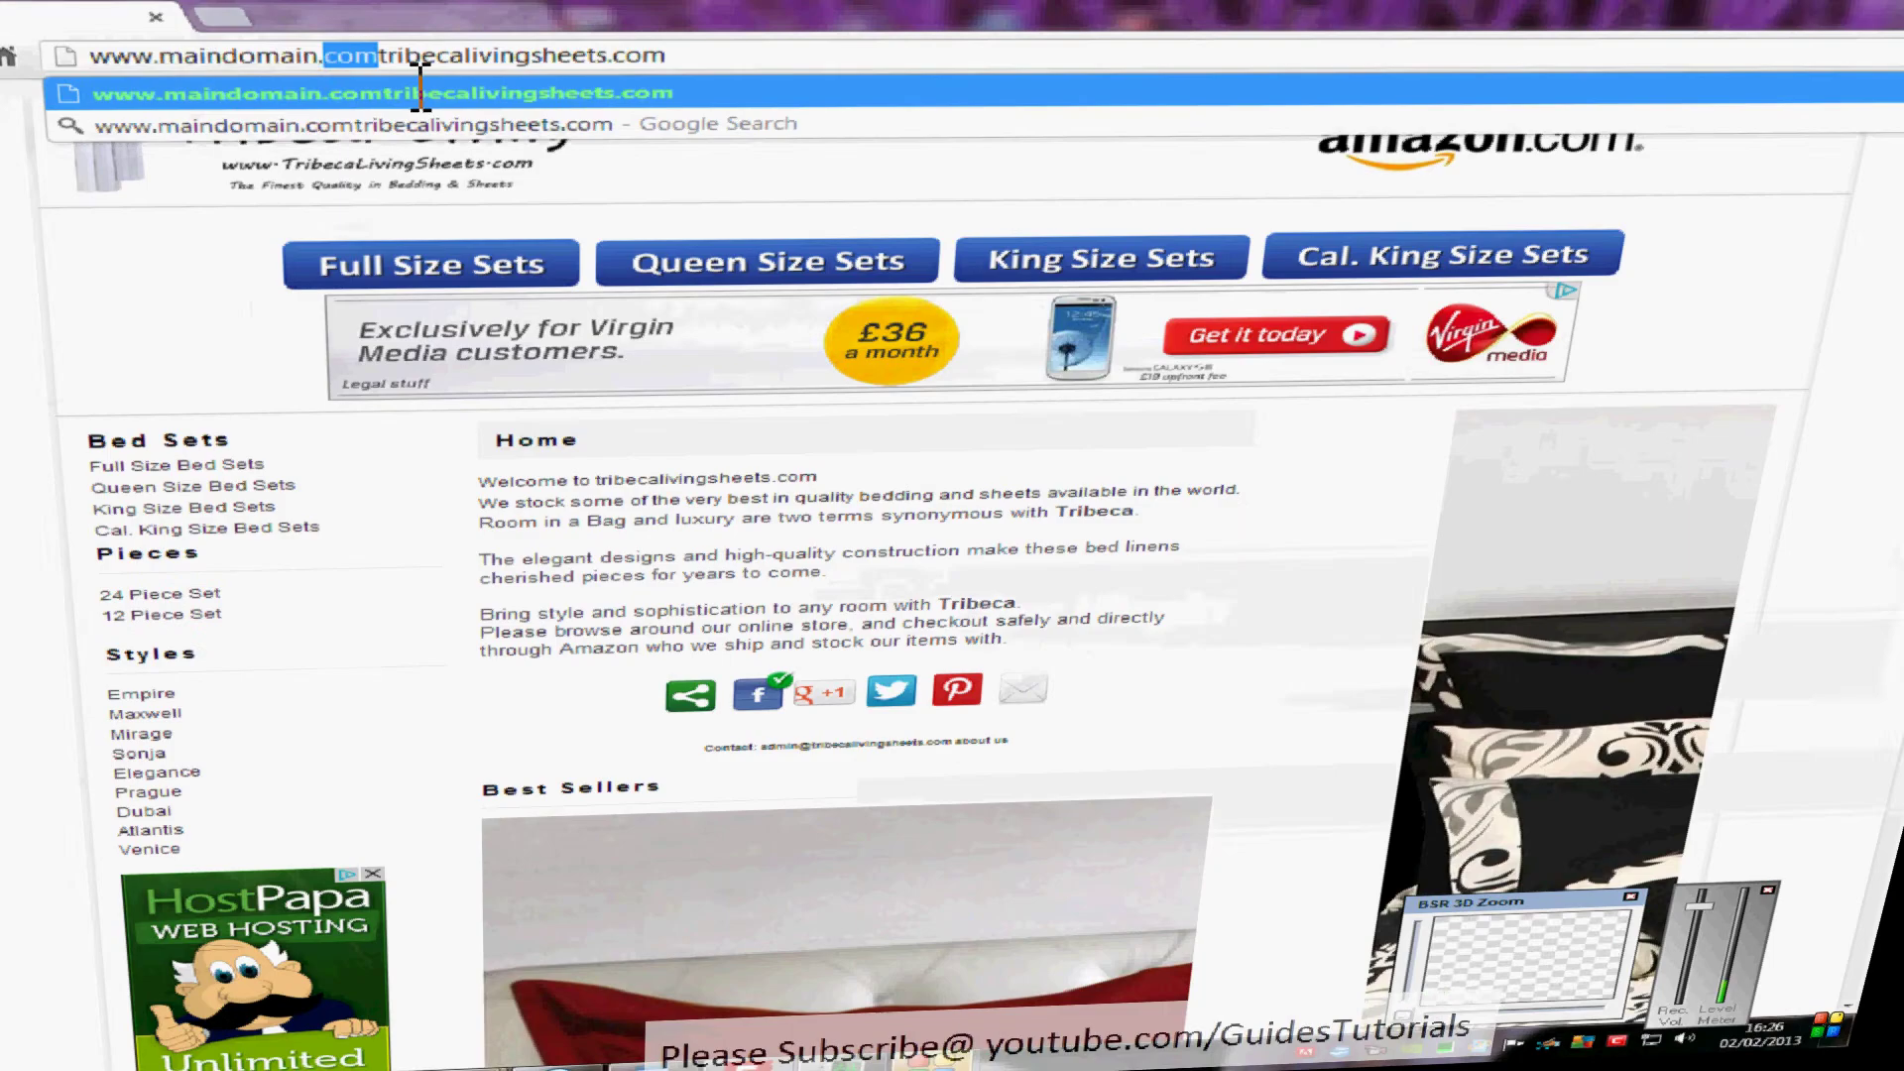
{"action": "key", "text": "shift+Home"}
{"action": "key", "text": "Delete"}
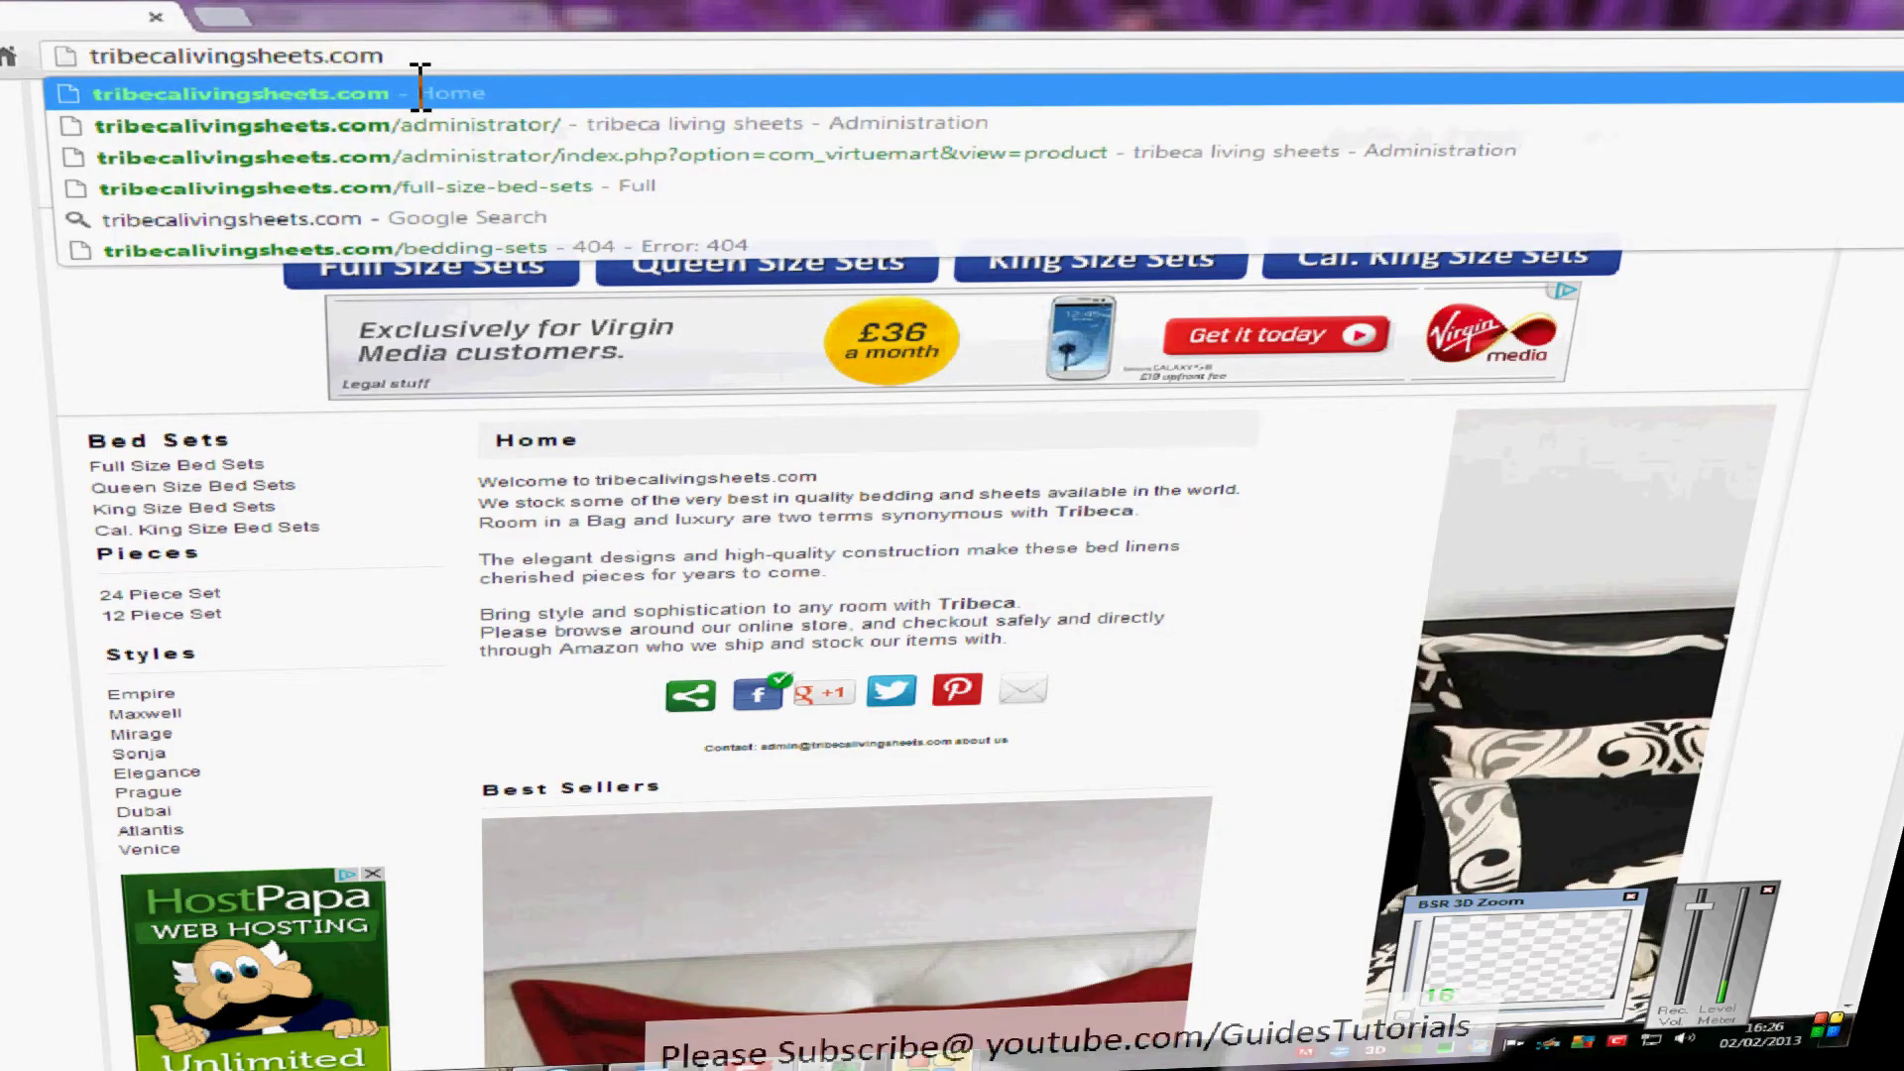
Step: Load tribecalivingsheets.maindomain.com and bring FileZilla in front of Chrome
{"action": "key", "text": "Delete"}
{"action": "key", "text": "Delete"}
{"action": "key", "text": "Delete"}
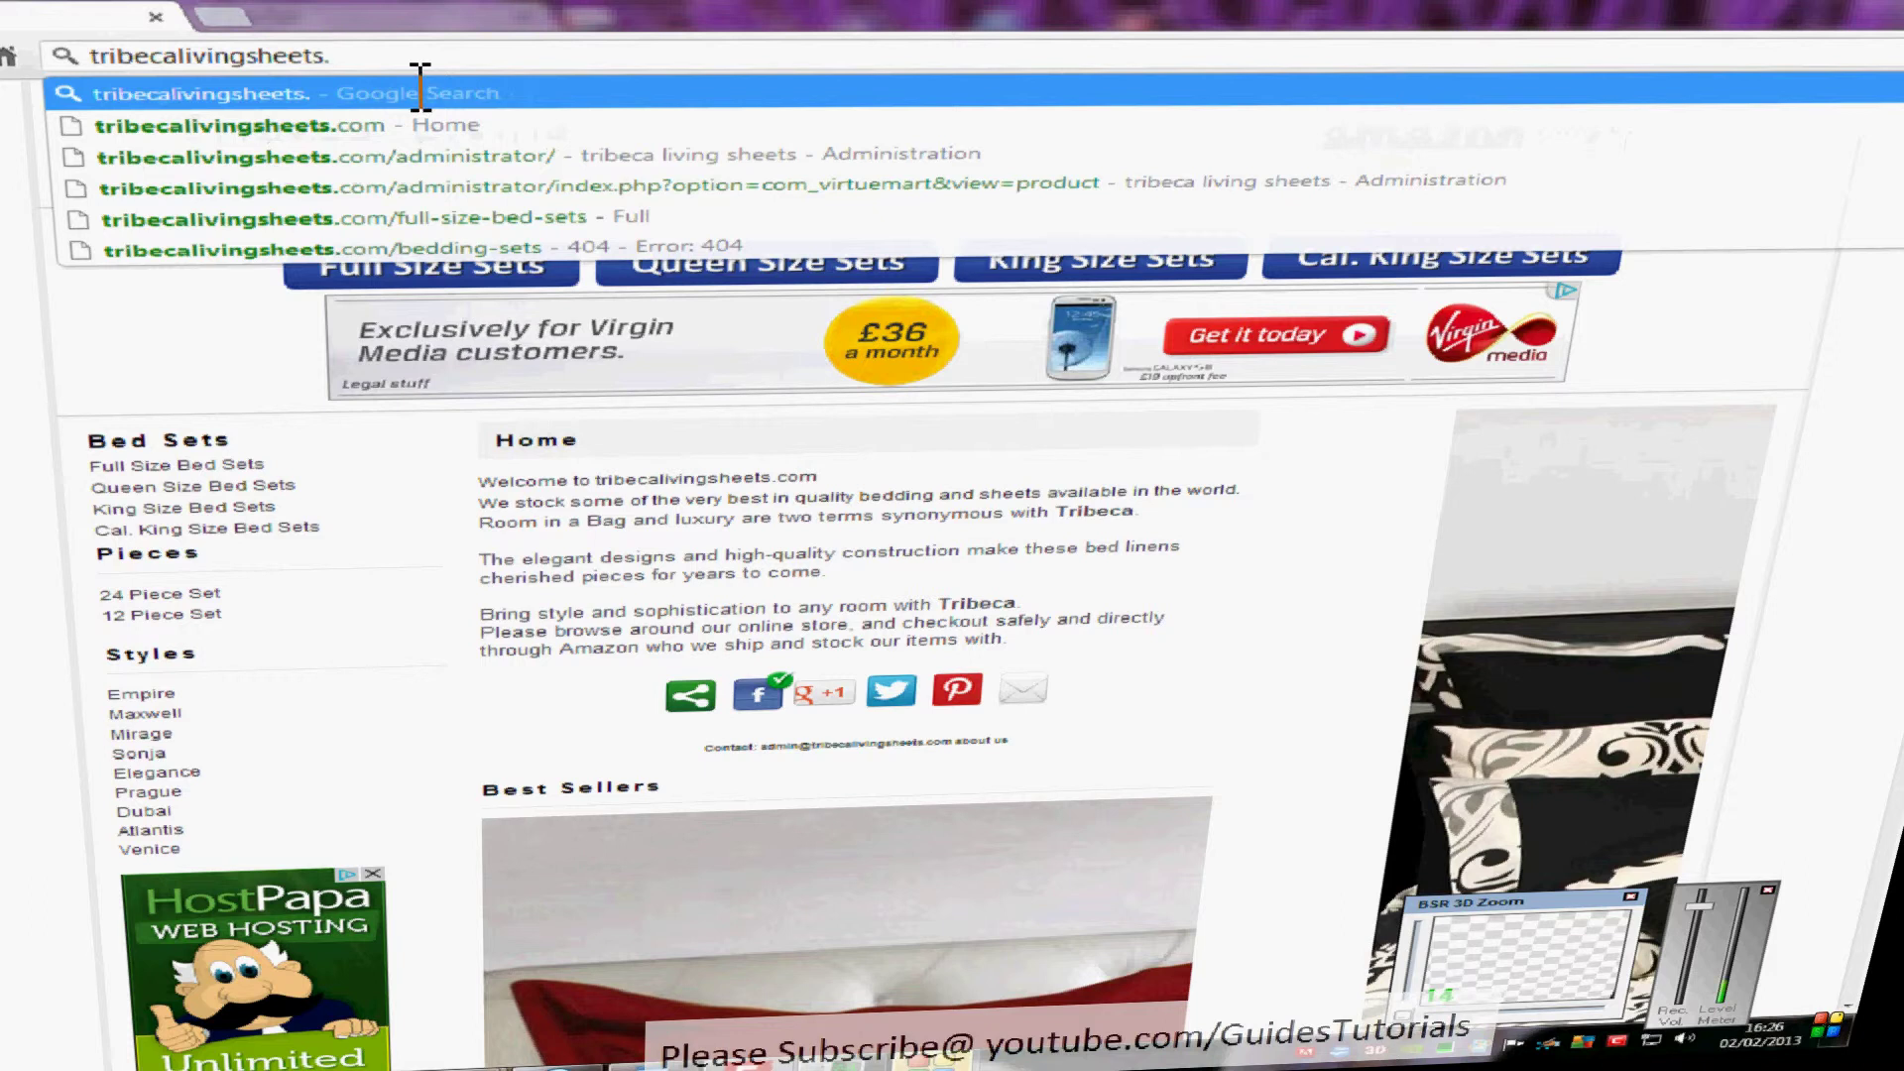
{"action": "type", "text": "maindomain.com"}
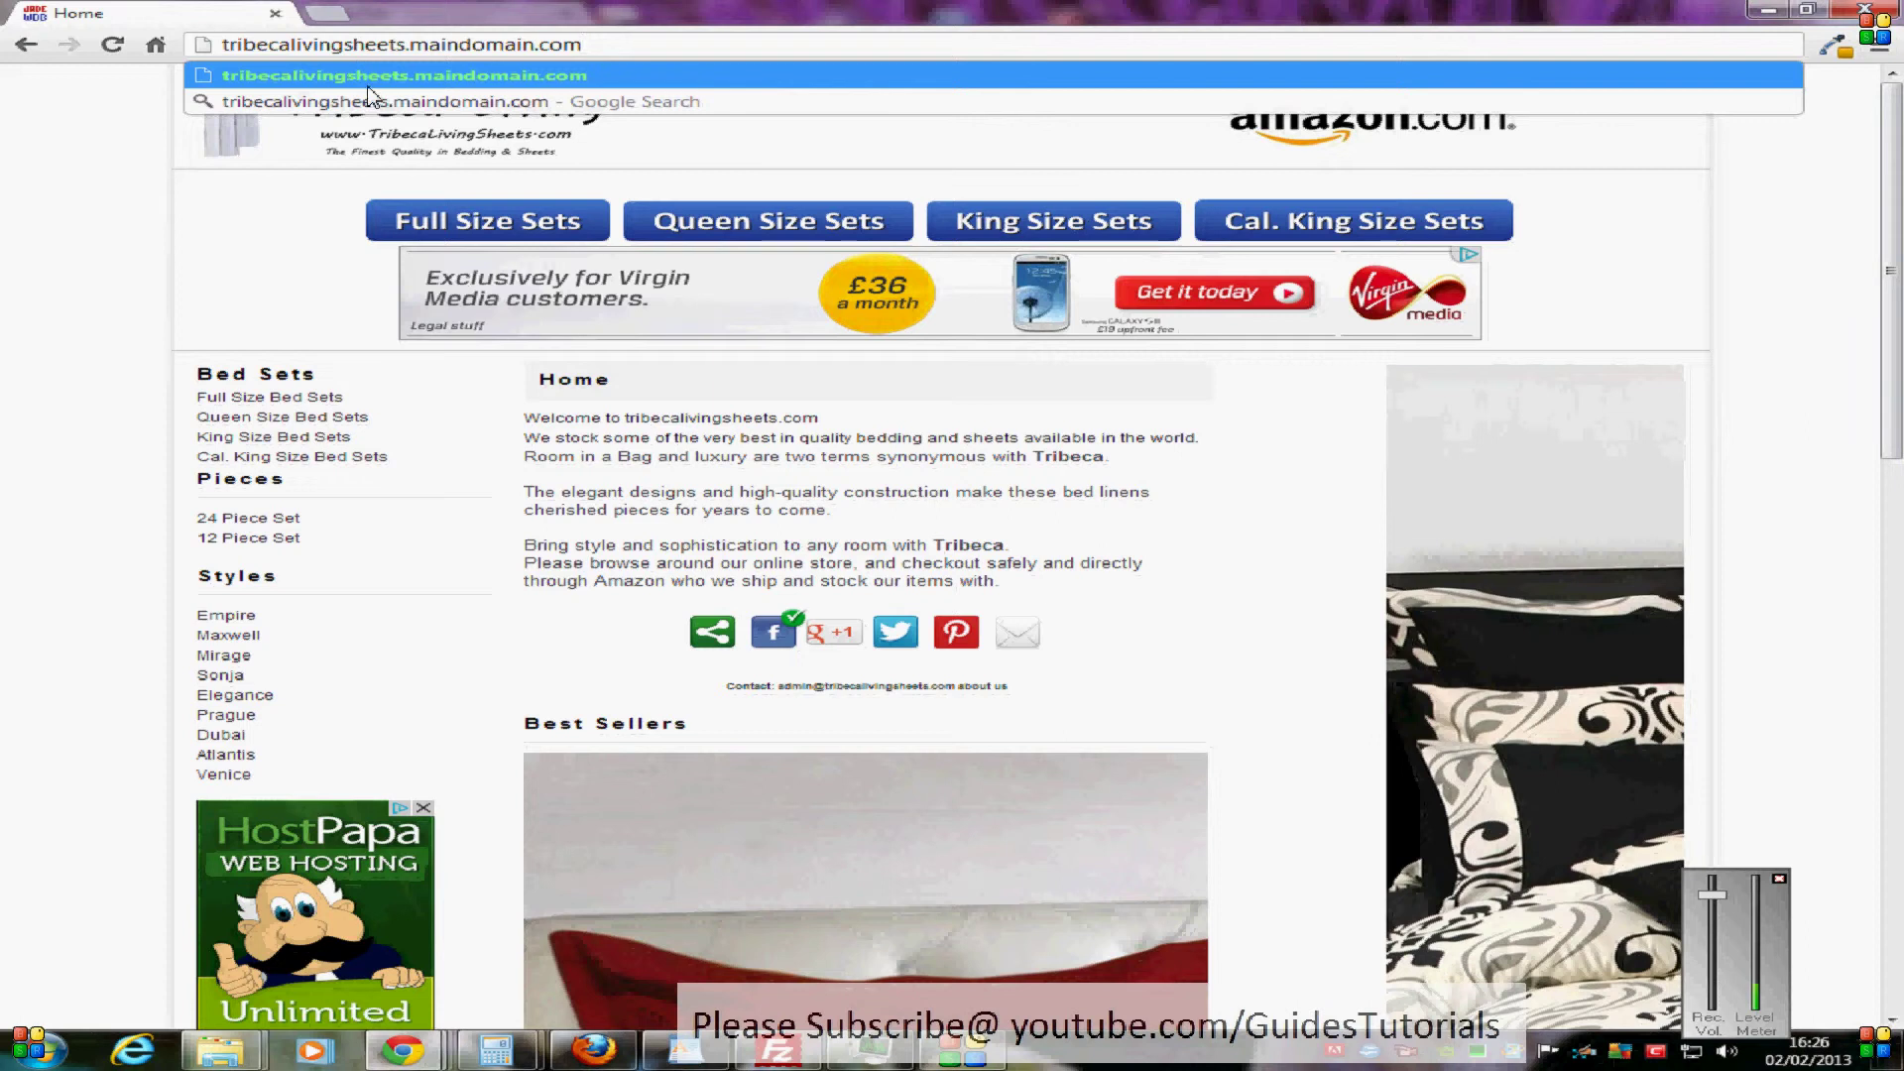
{"action": "key", "text": "Escape"}
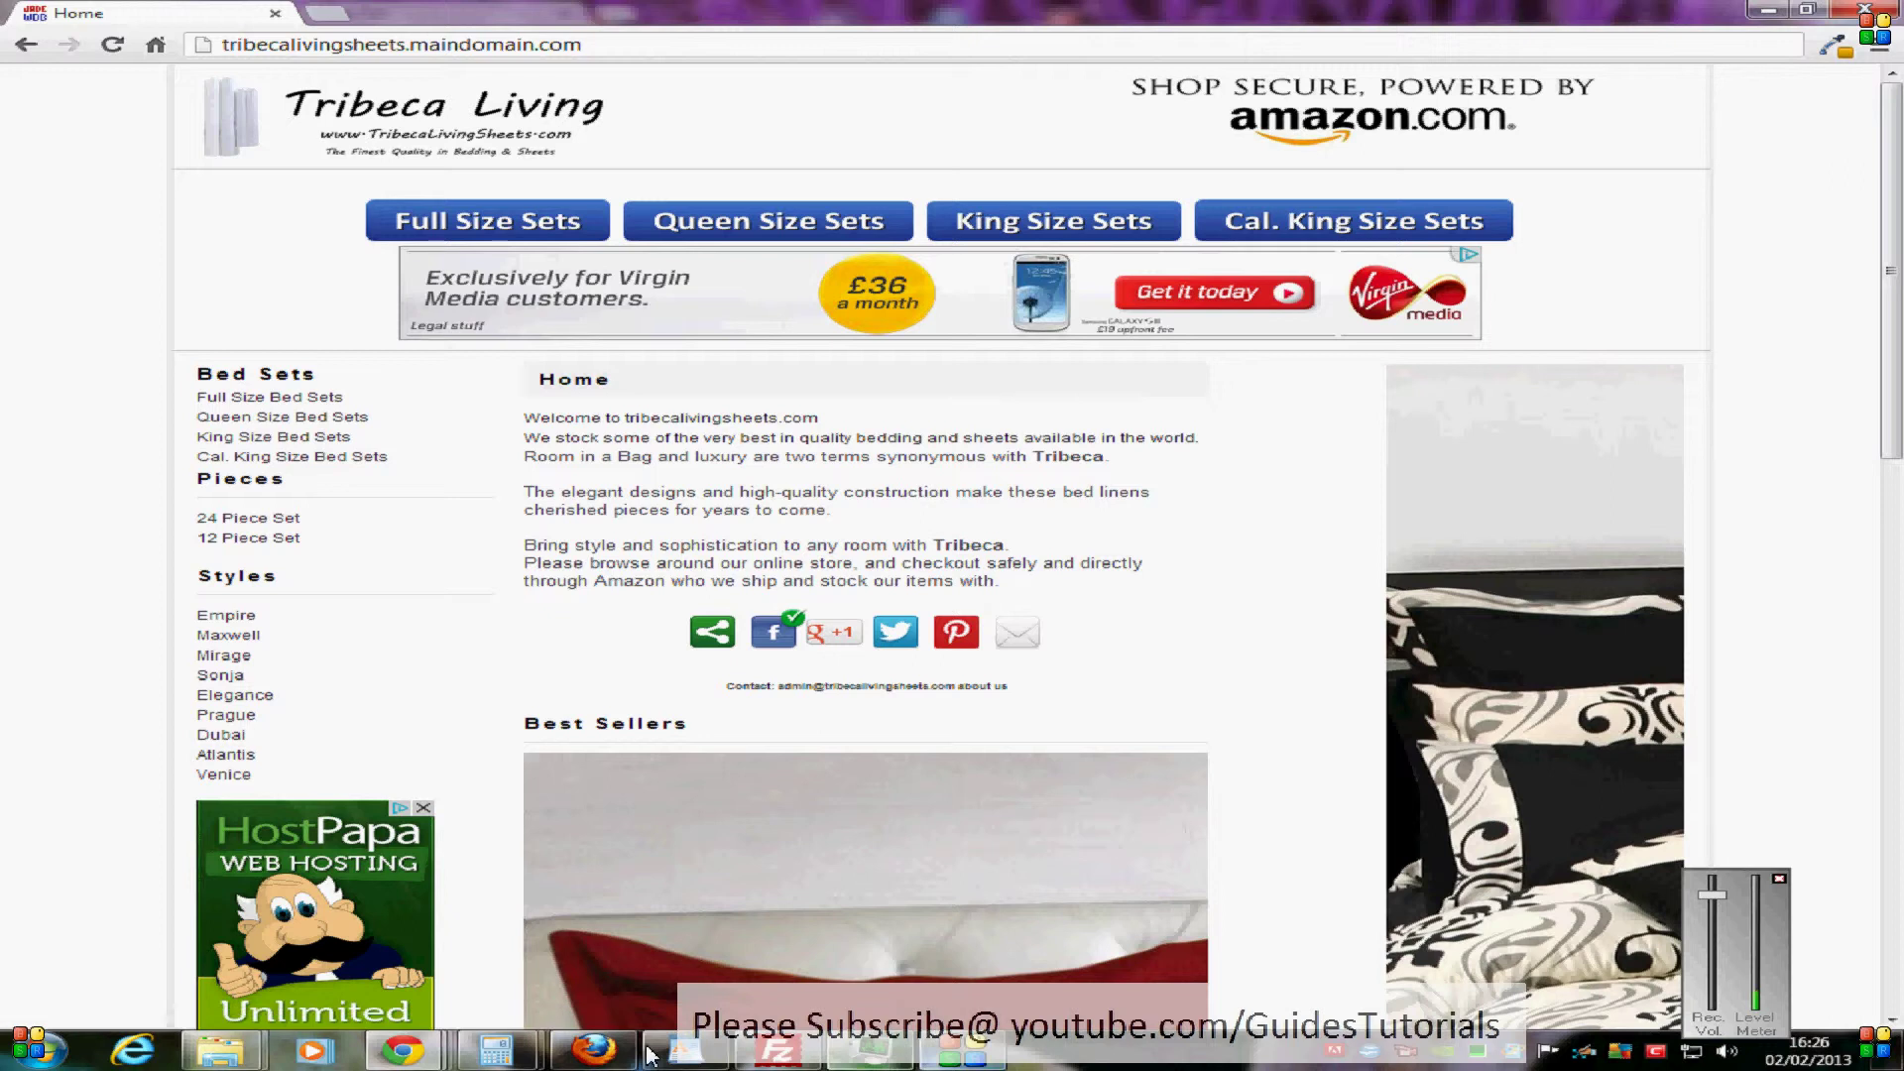
{"action": "left_click", "coordinate": [775, 1055]}
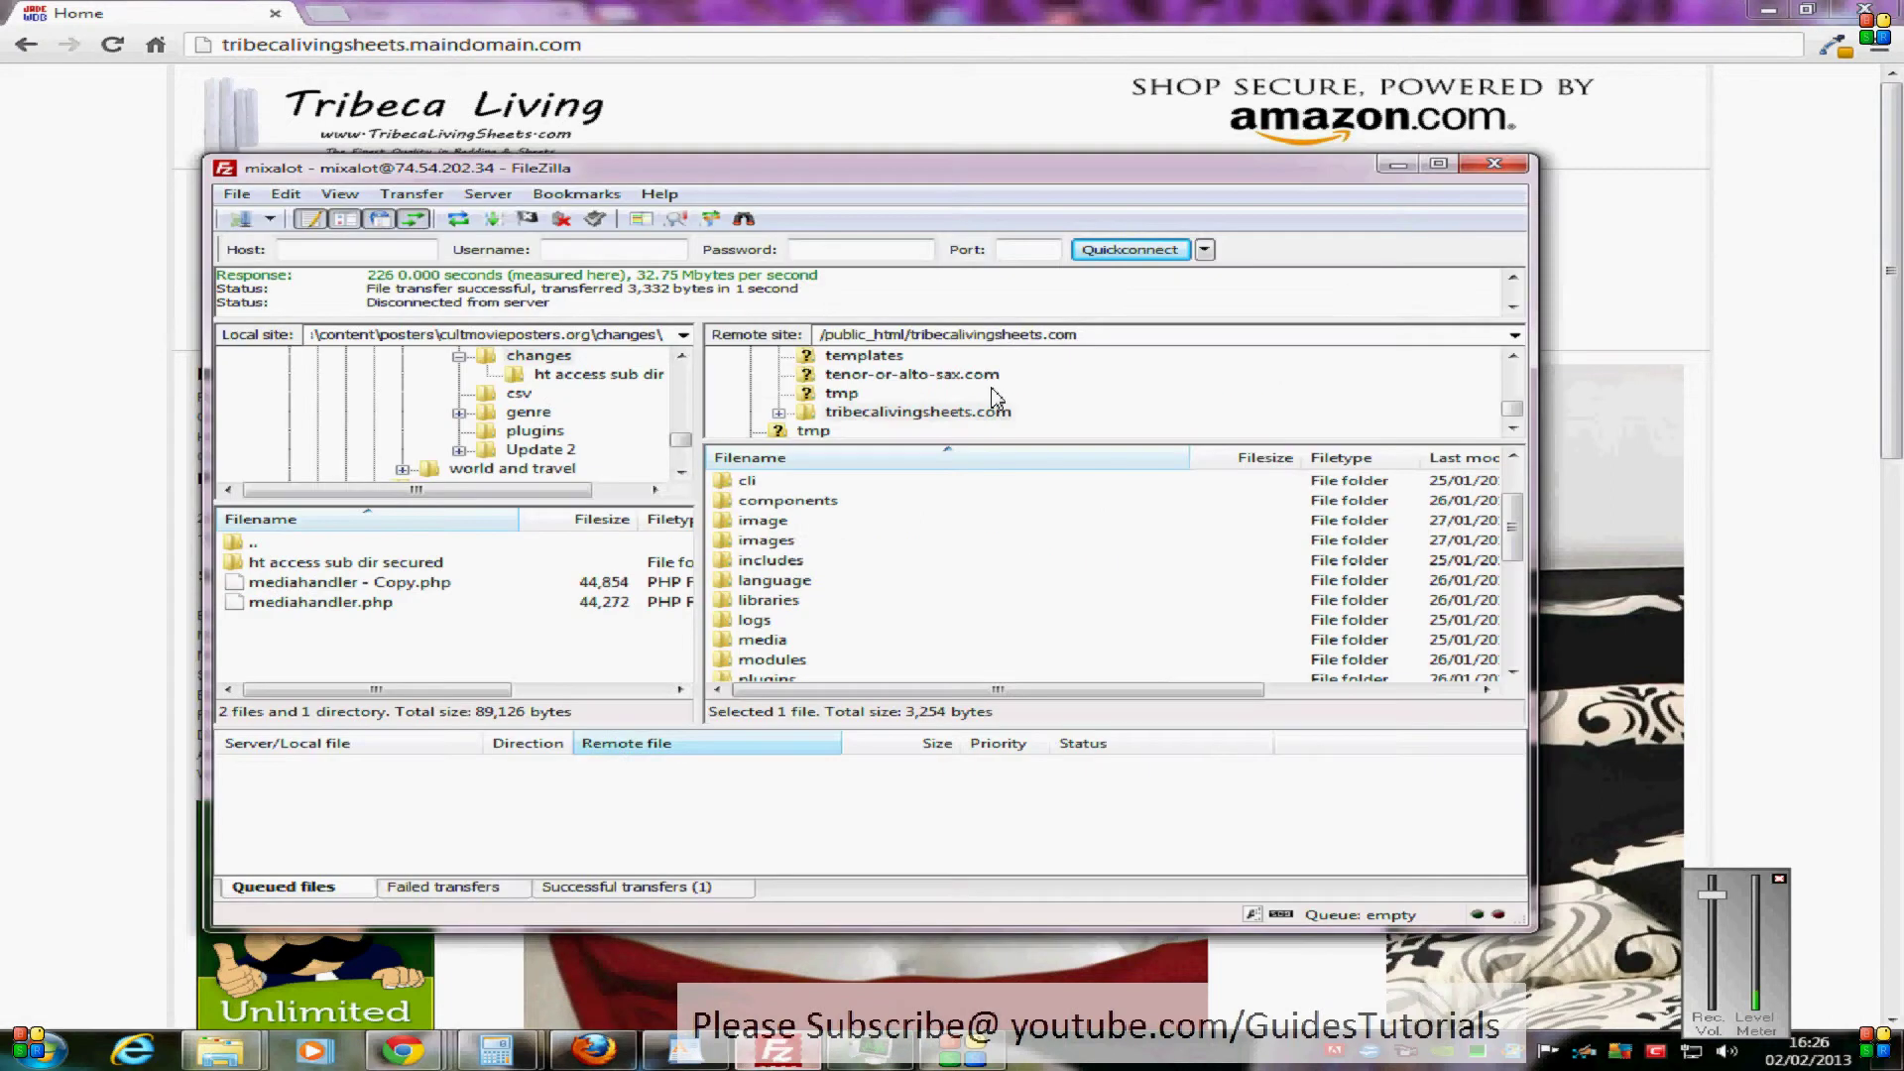
Step: Maximize FileZilla and bring up the options for the remote .htaccess file
{"action": "double_click", "coordinate": [1428, 160]}
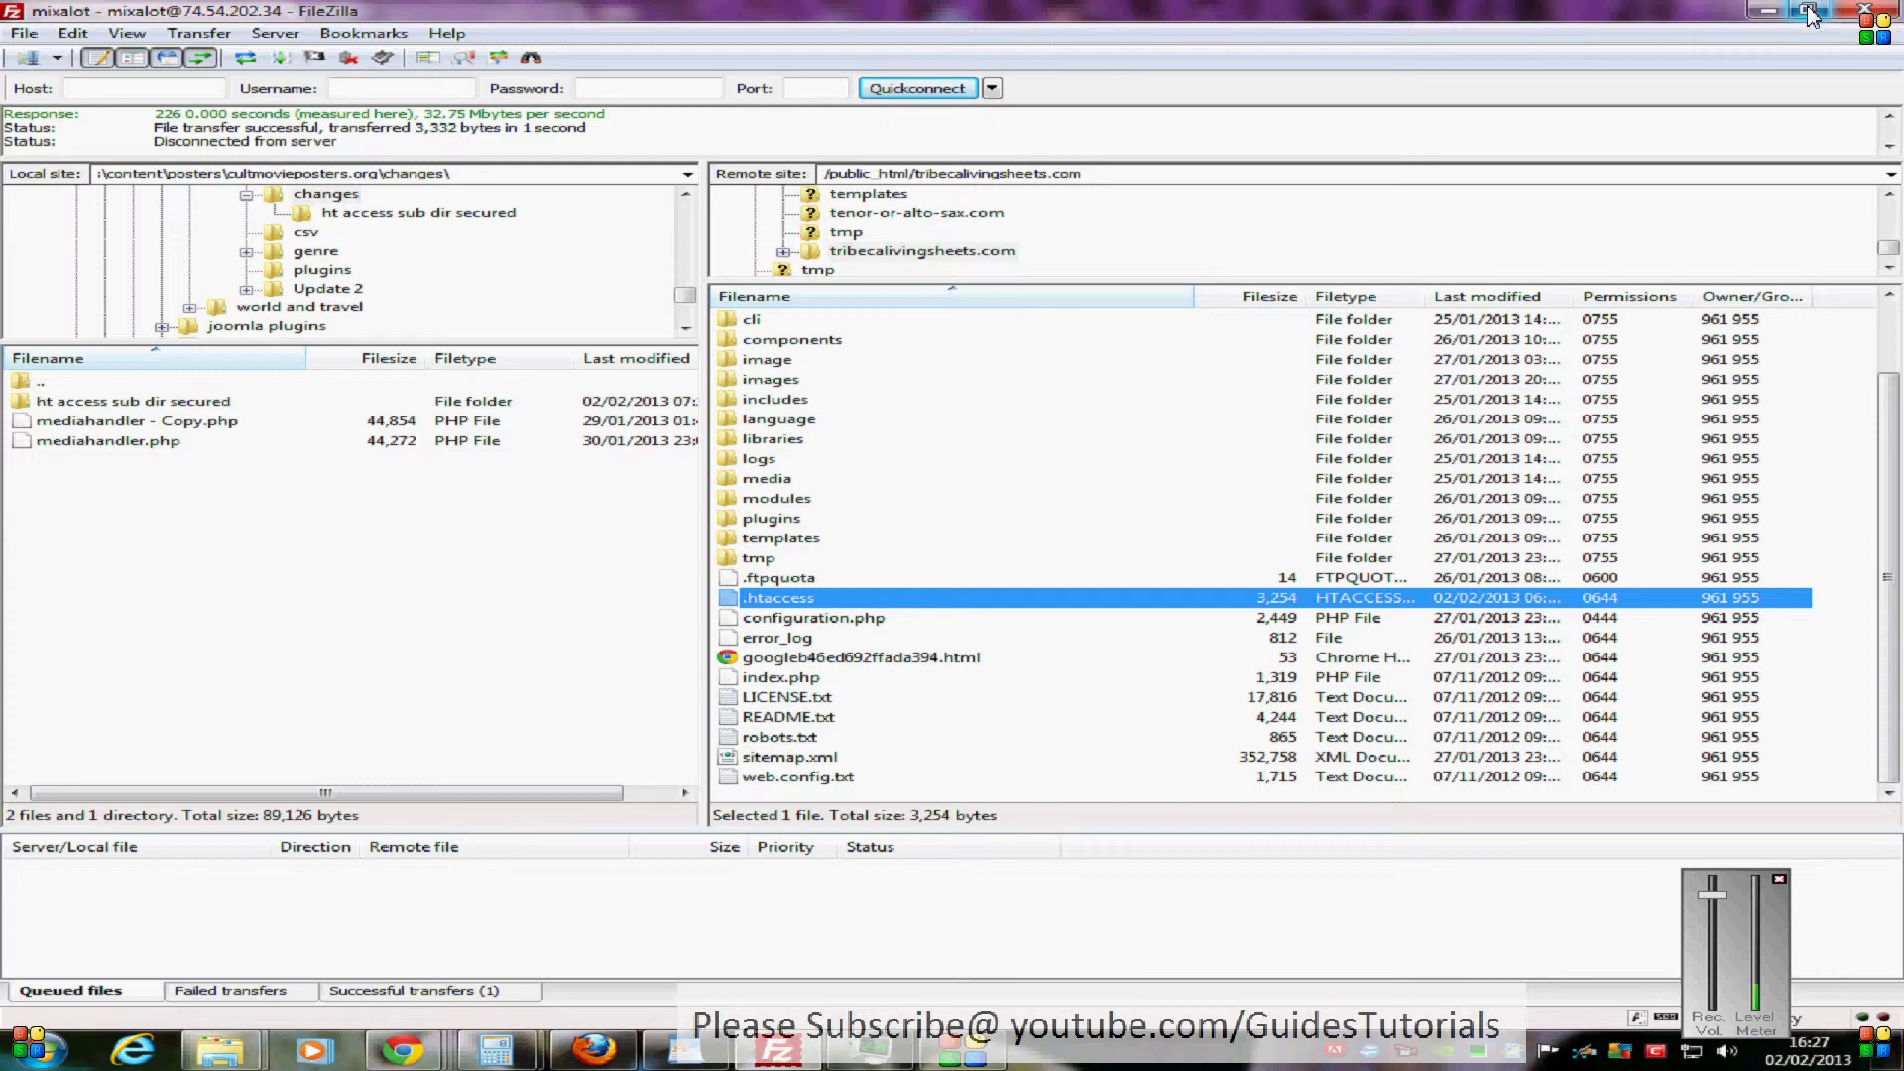
{"action": "left_click", "coordinate": [1811, 11]}
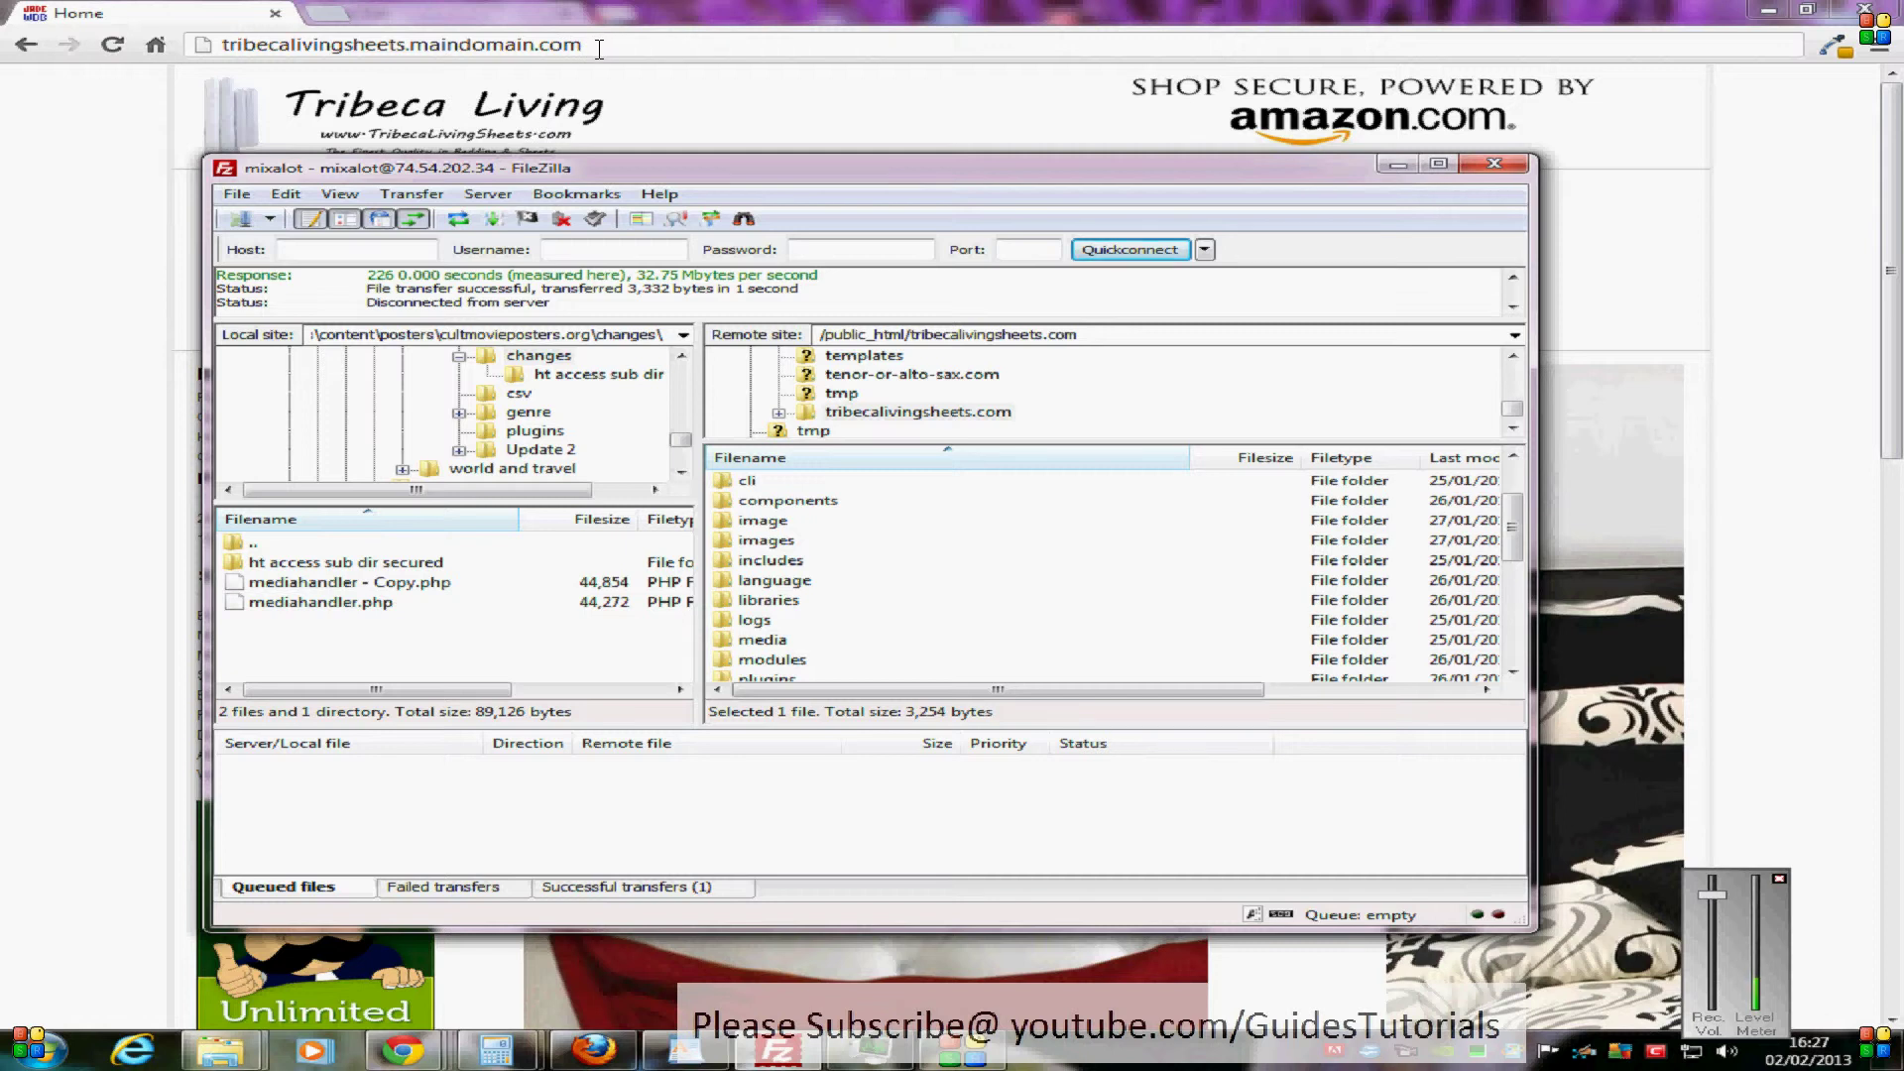
{"action": "left_click", "coordinate": [1437, 164]}
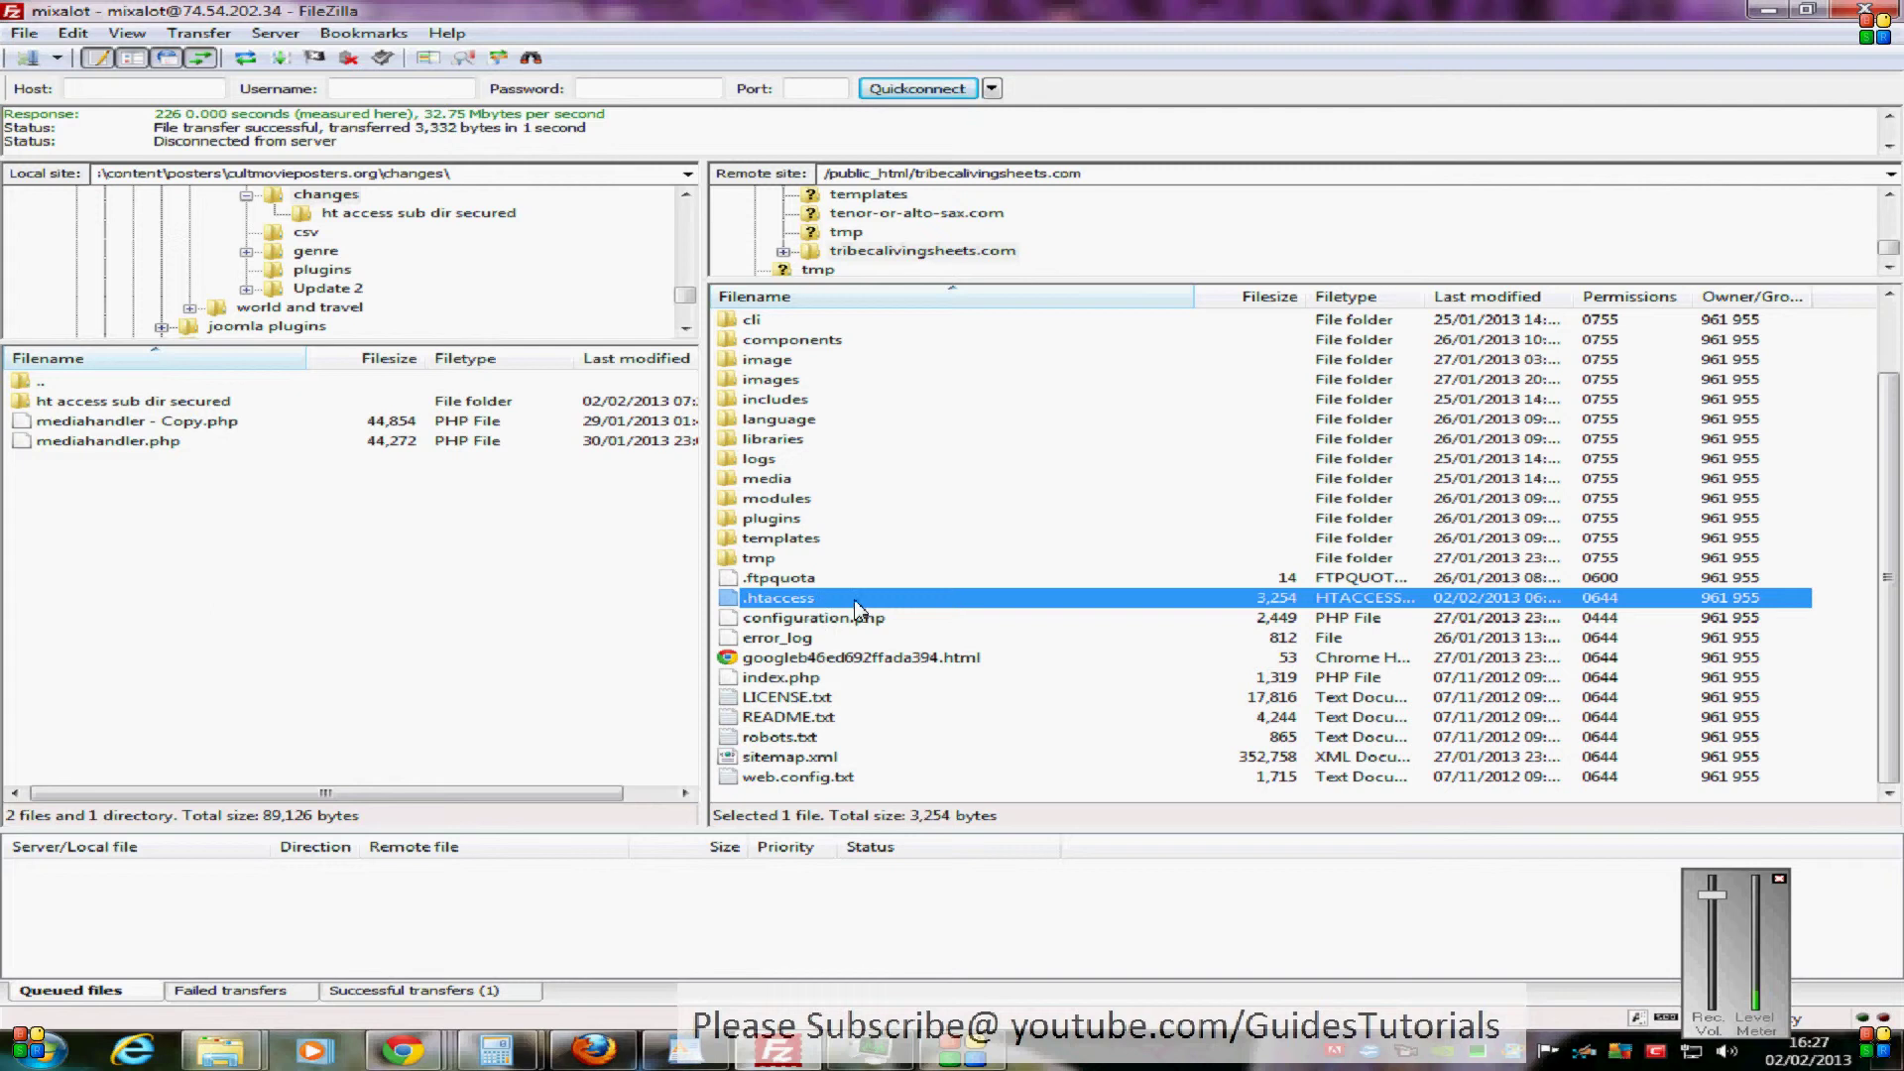
{"action": "right_click", "coordinate": [830, 608]}
Step: Open .htaccess in Notepad and add two blank lines after the Joomla SEF section
{"action": "left_click", "coordinate": [893, 651]}
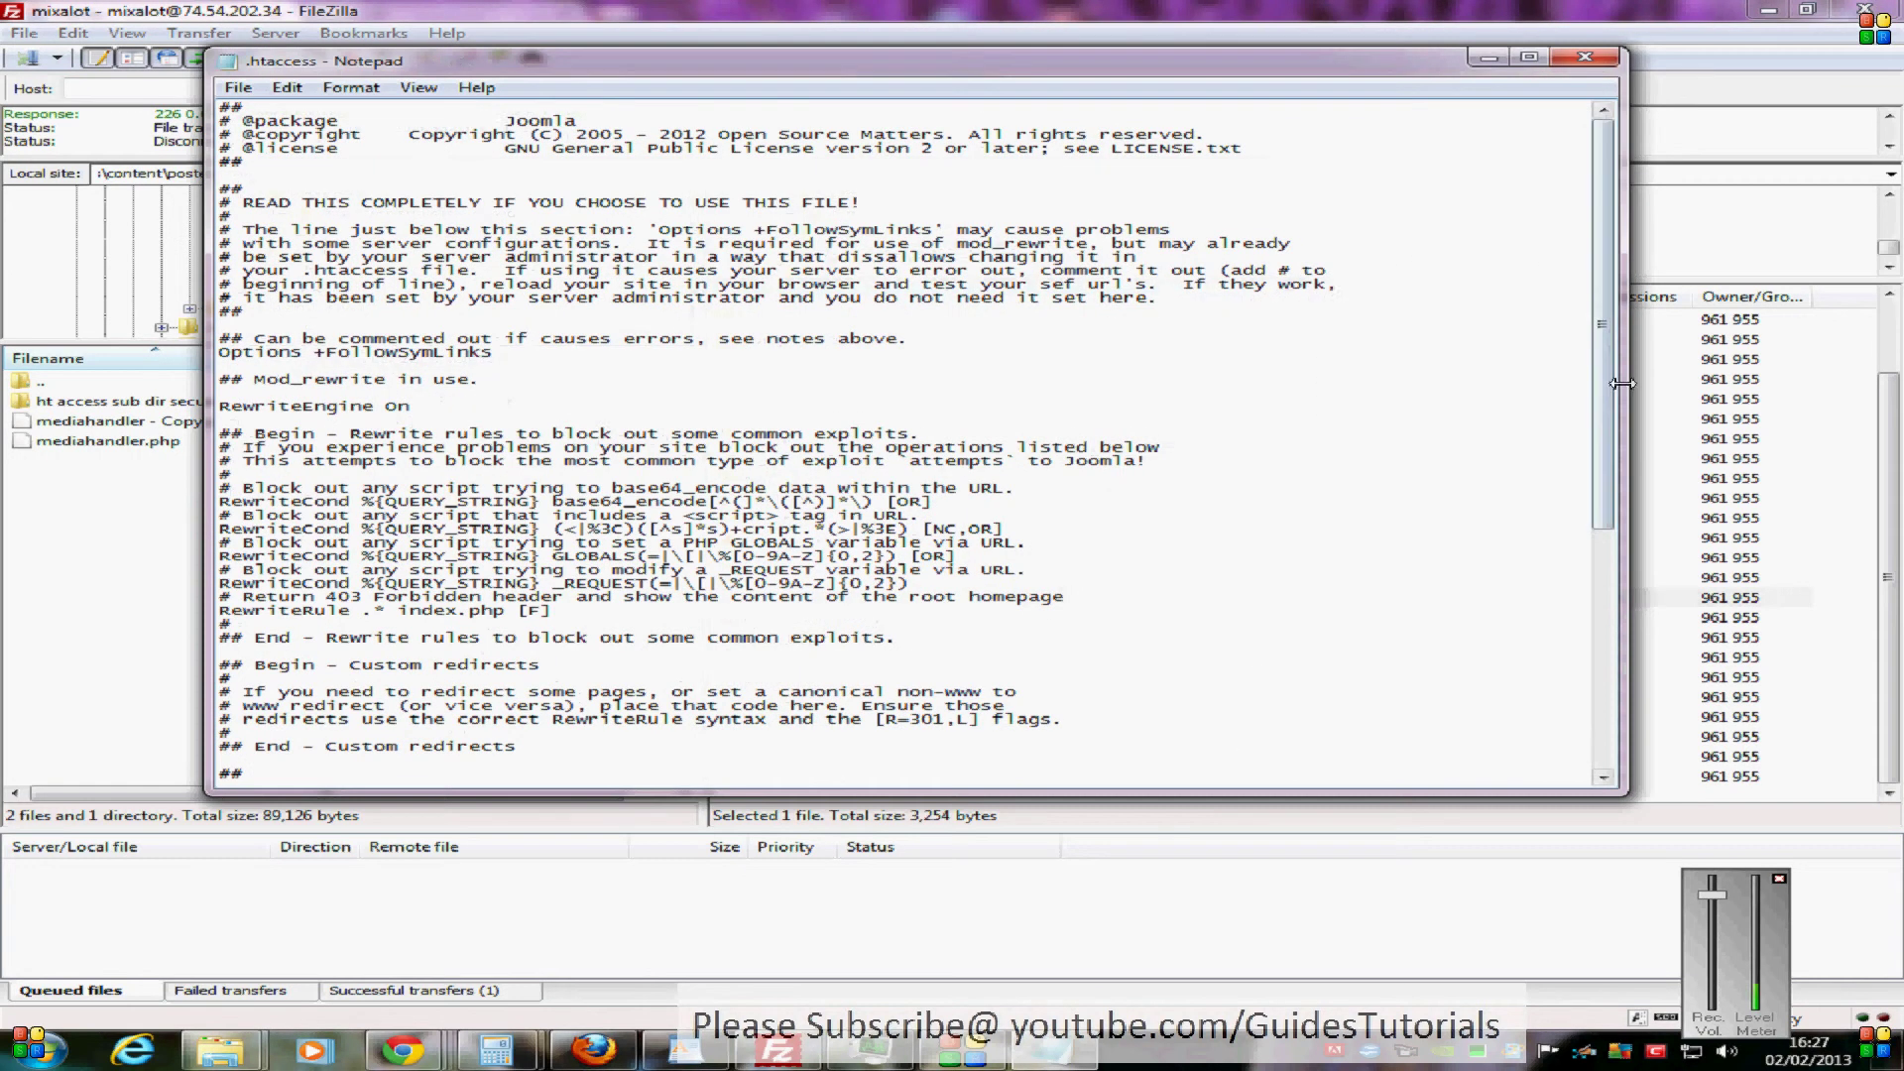
{"action": "left_click_drag", "start_coordinate": [1605, 372], "coordinate": [1584, 624]}
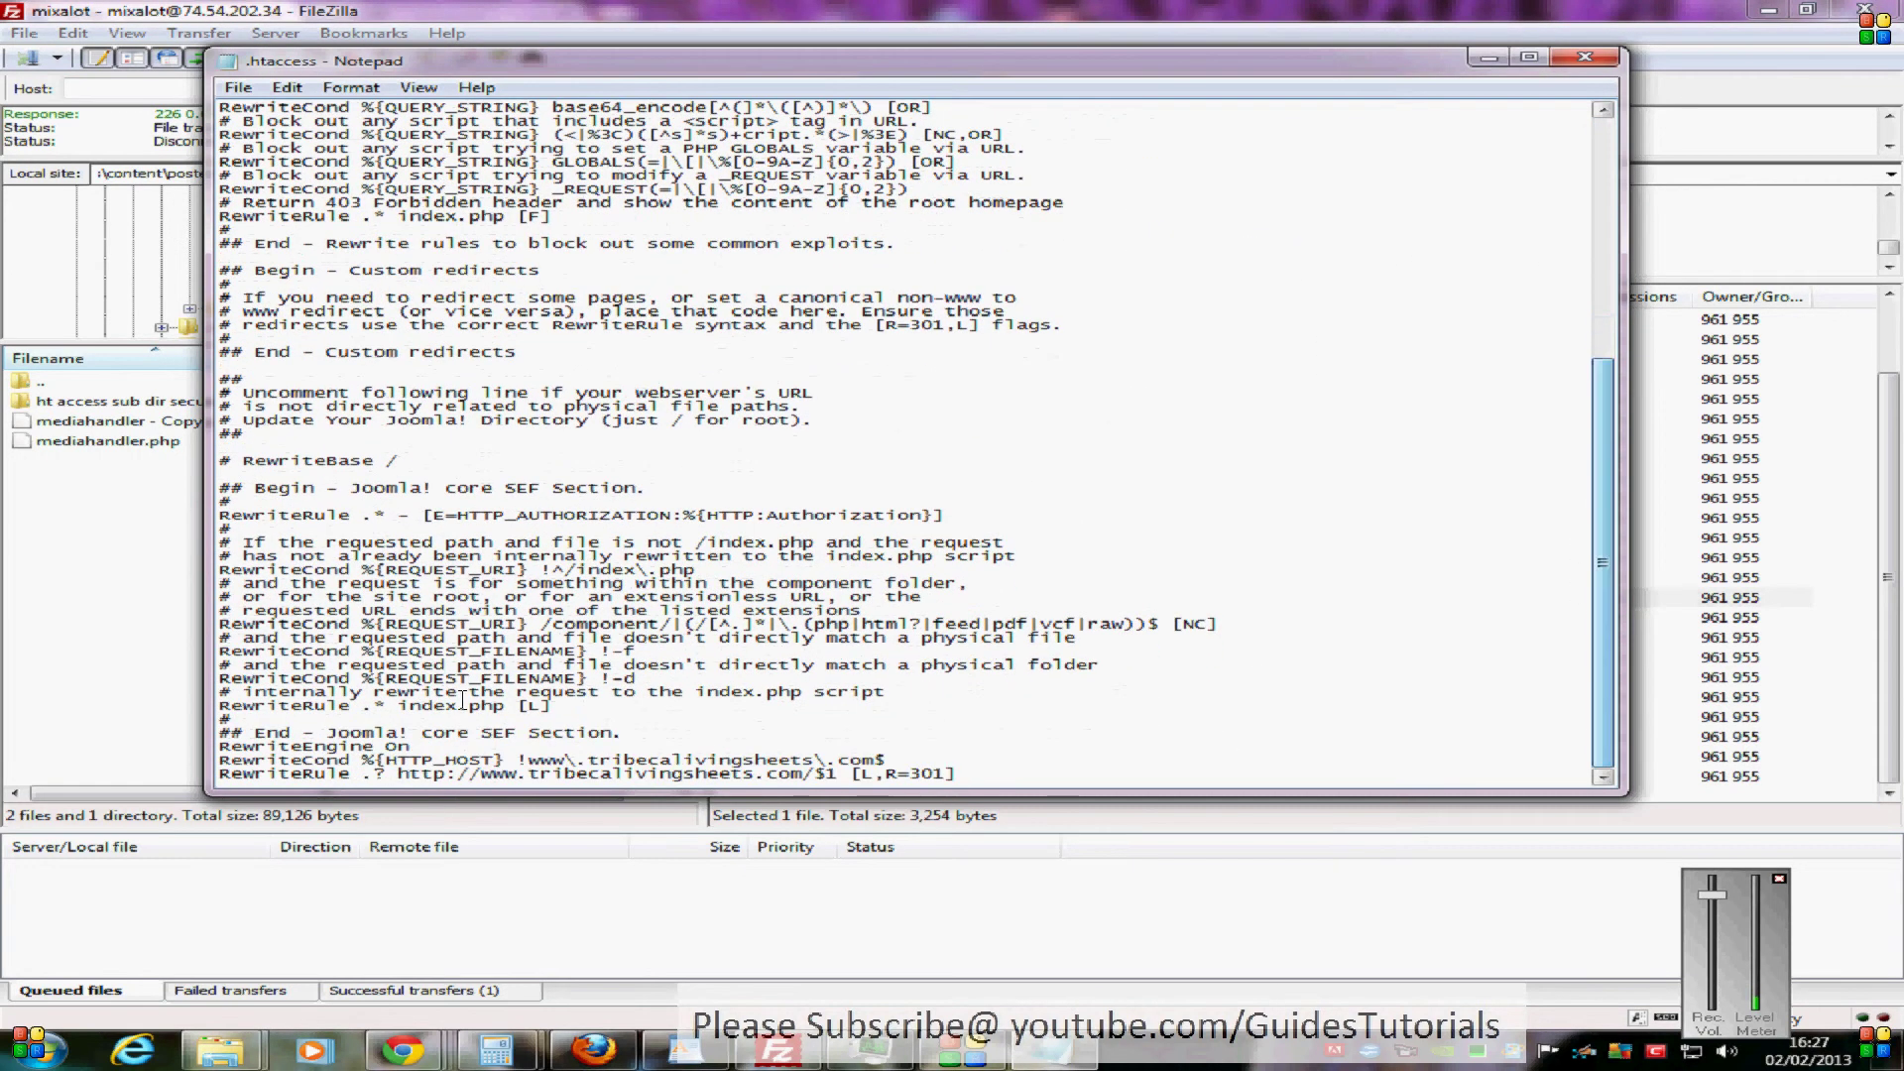
{"action": "key", "text": "Return"}
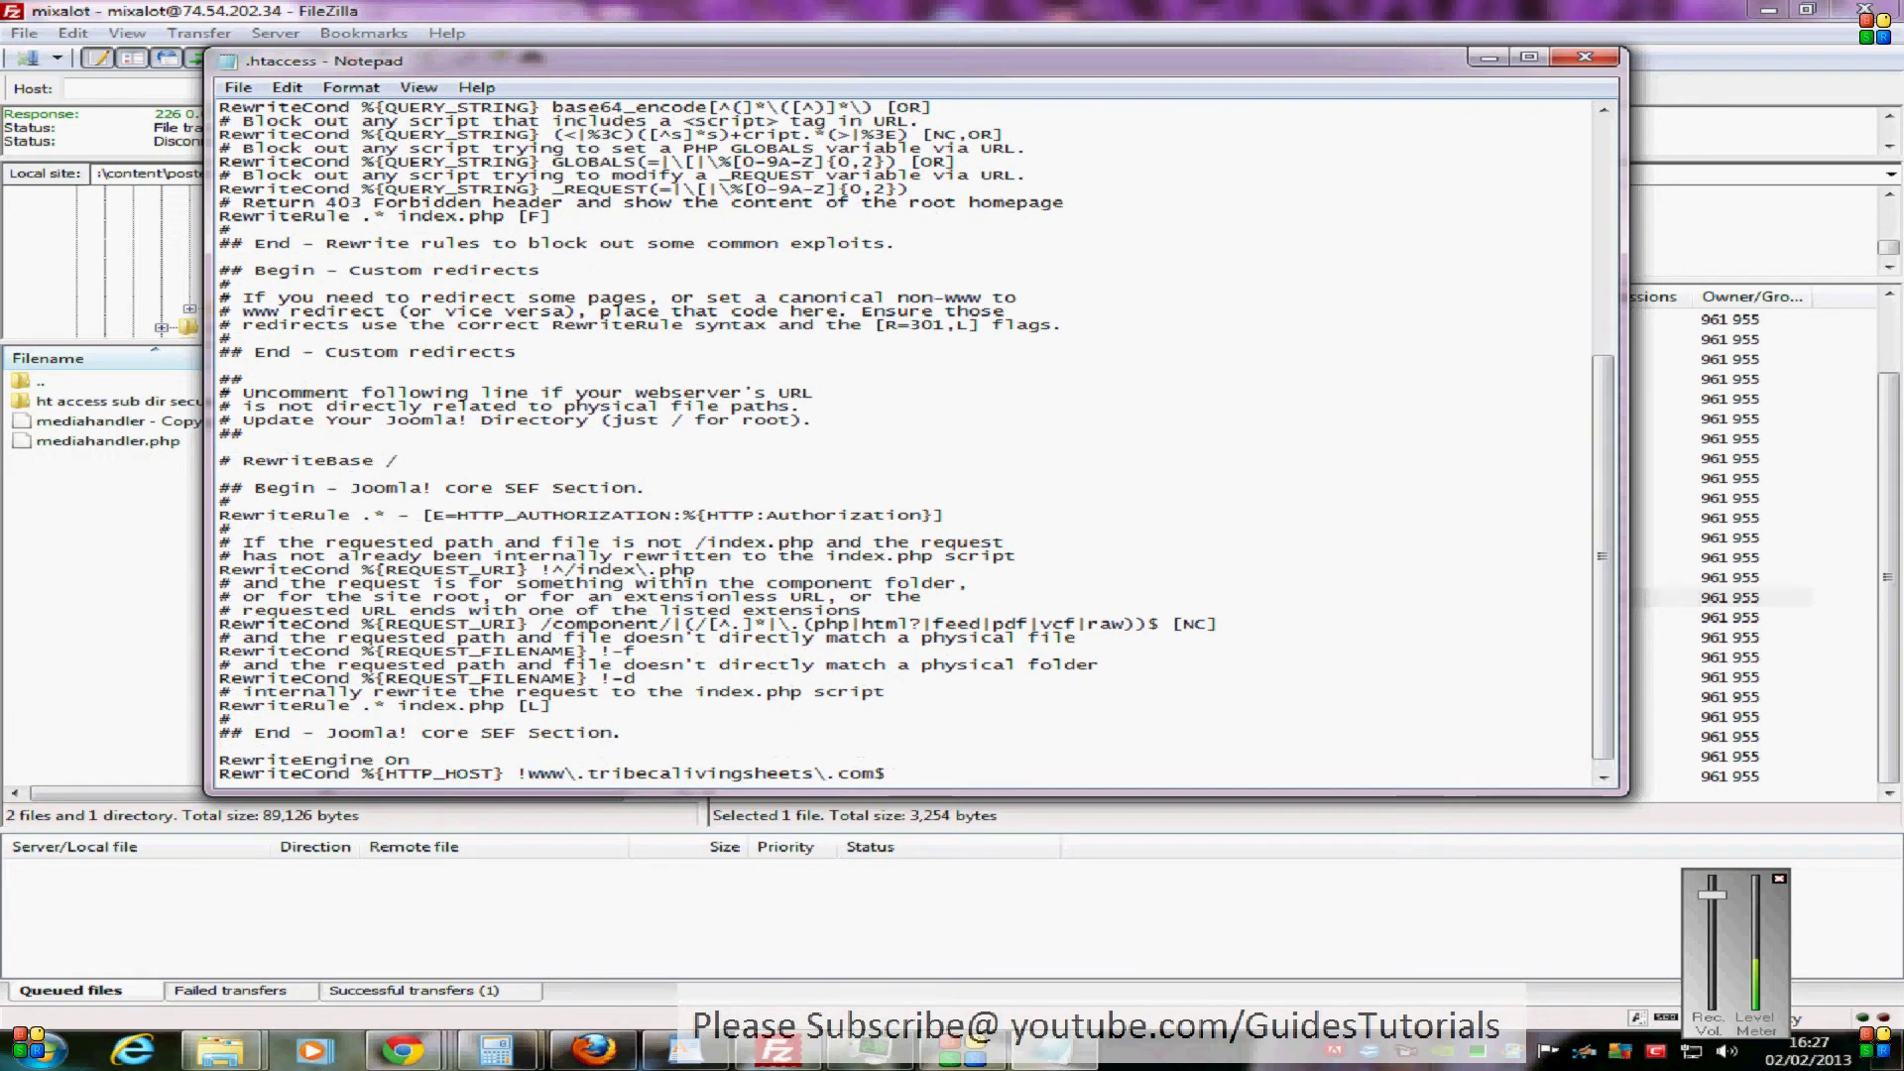
{"action": "key", "text": "Return"}
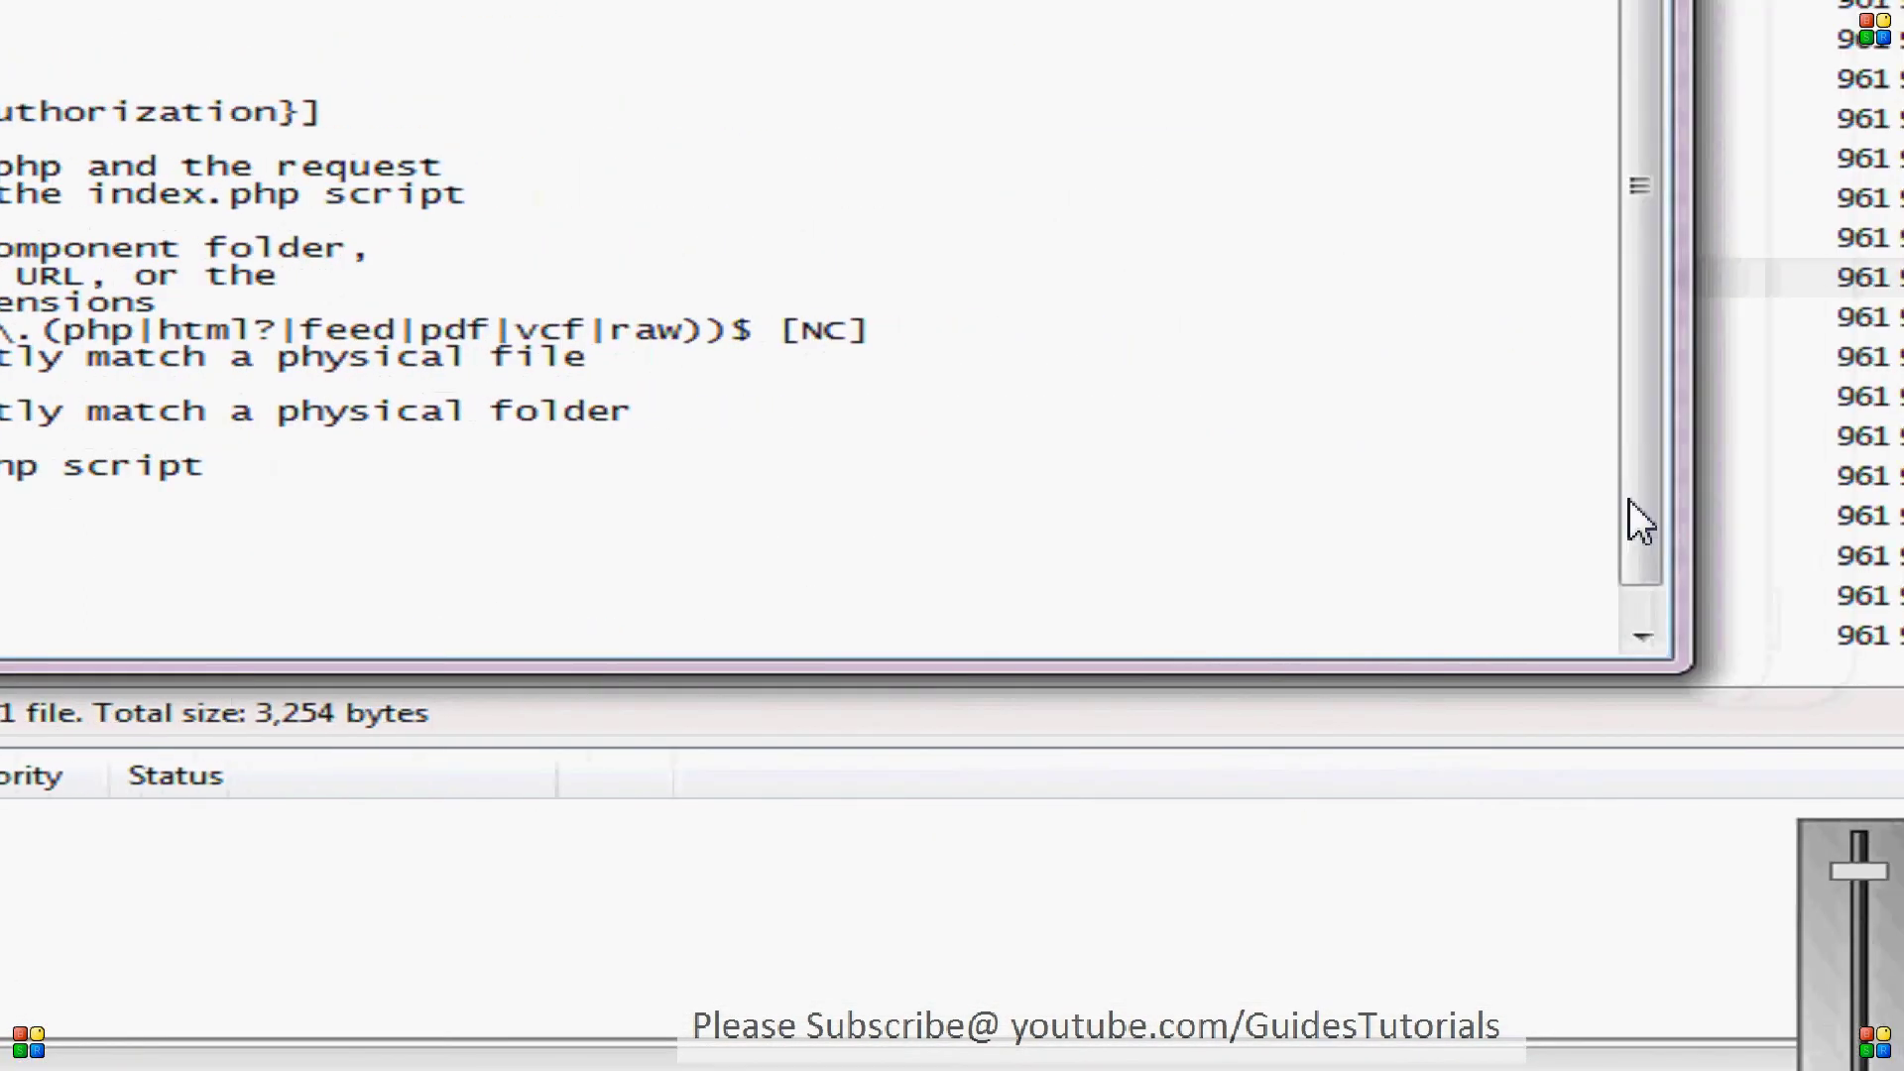
{"action": "left_click_drag", "start_coordinate": [1637, 522], "coordinate": [1636, 595]}
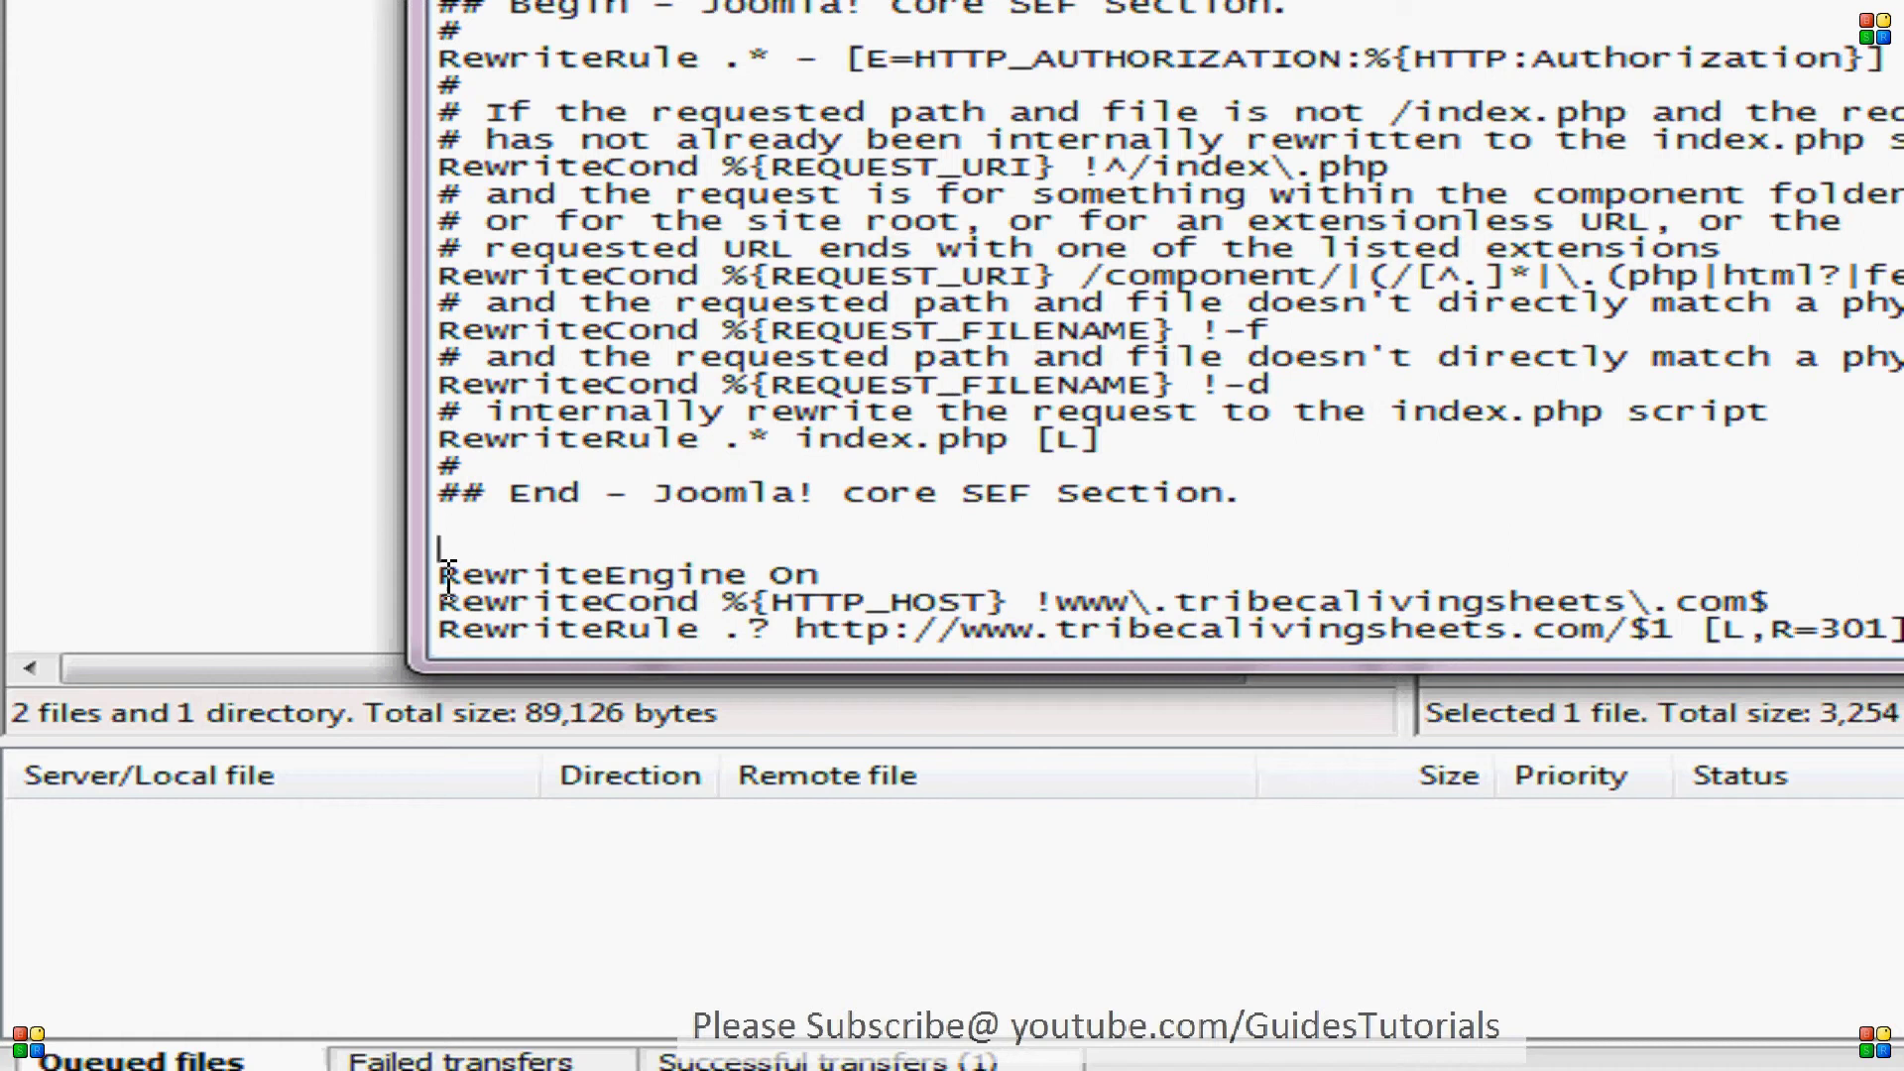
{"action": "left_click_drag", "start_coordinate": [437, 575], "coordinate": [1700, 633]}
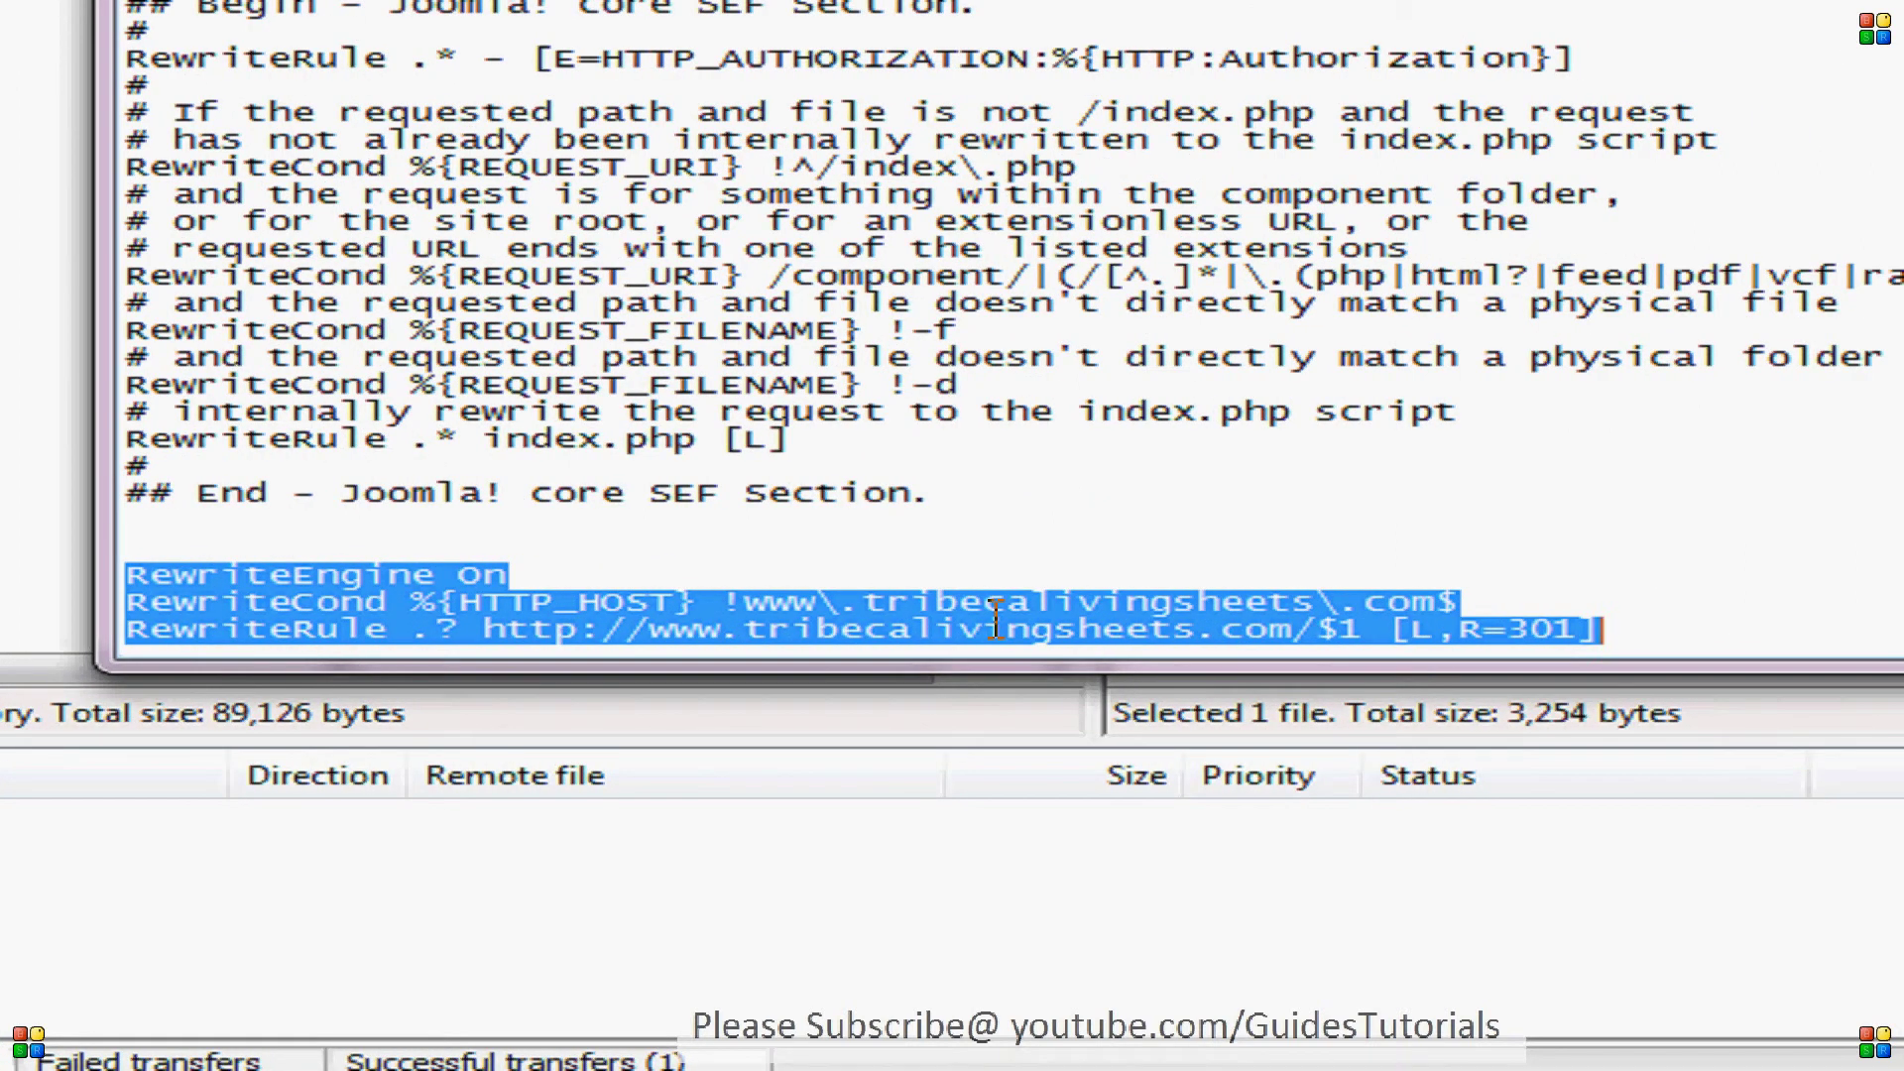
{"action": "double_click", "coordinate": [1058, 598]}
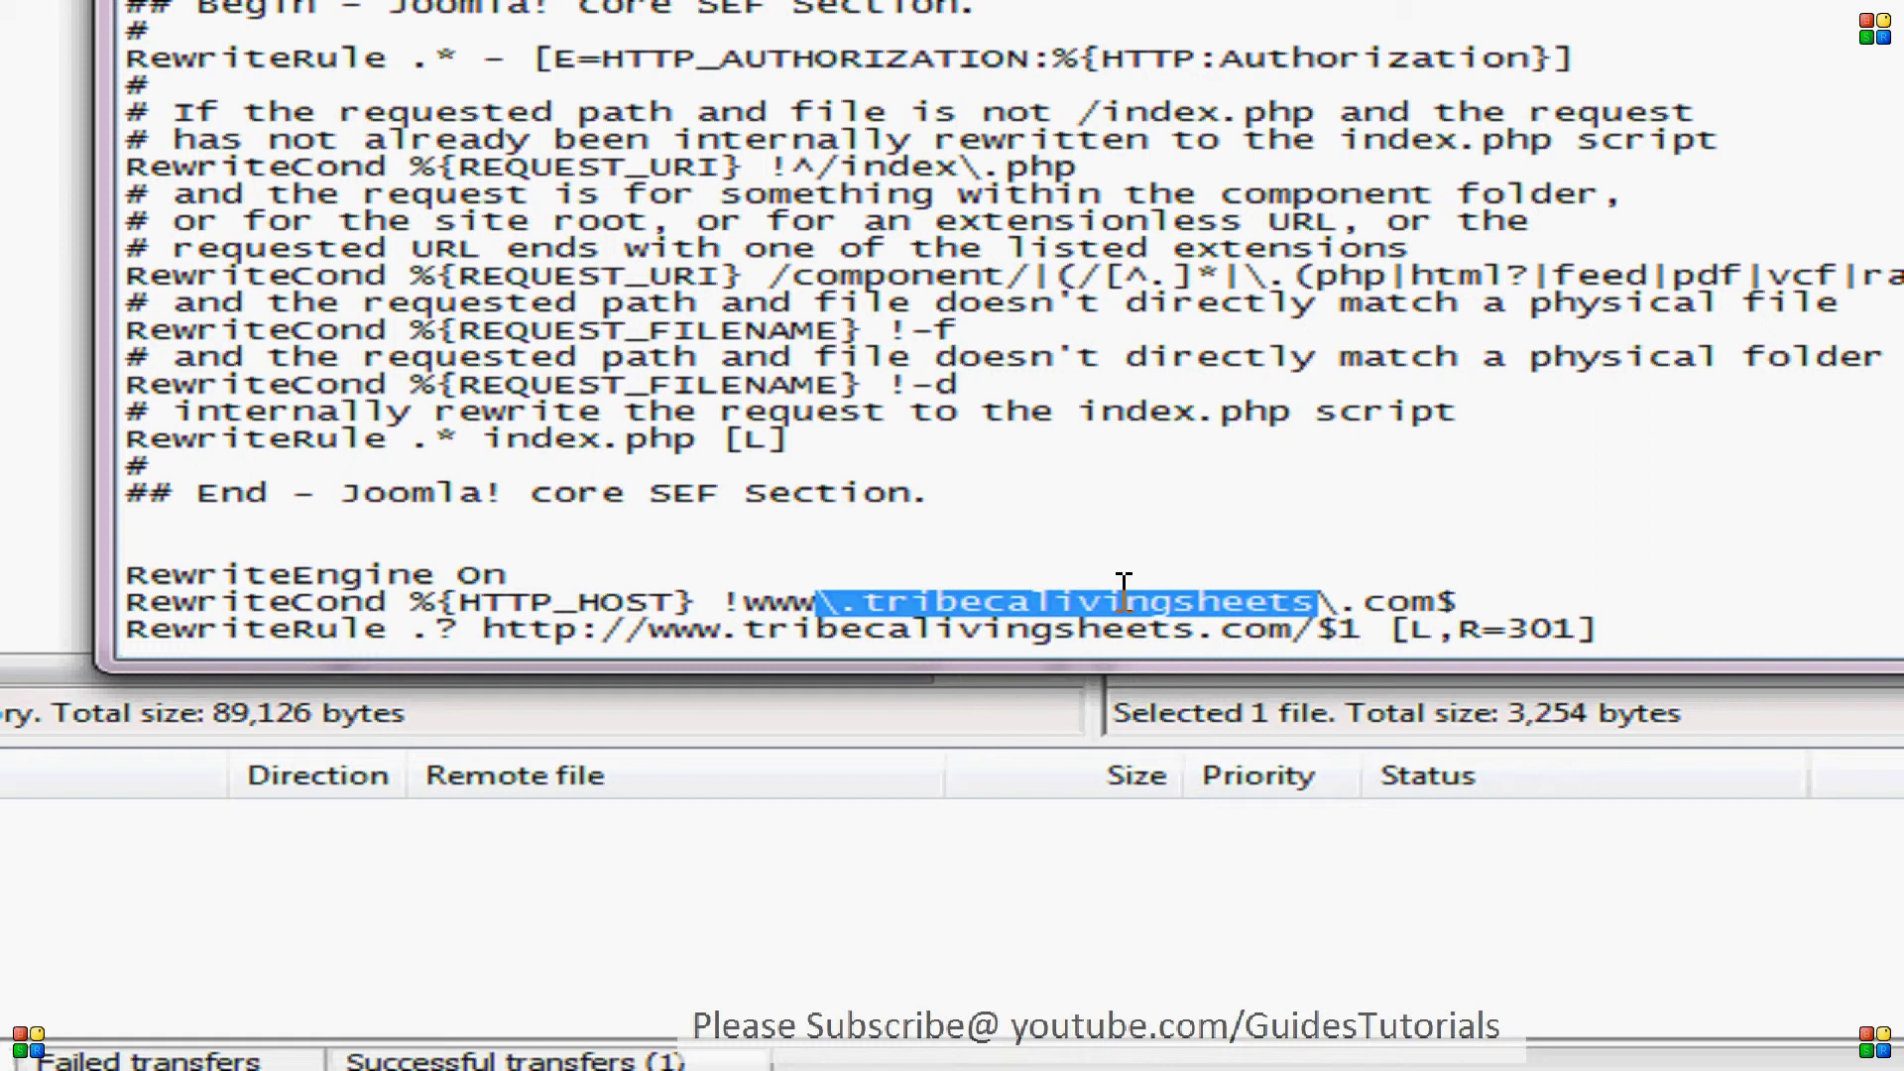
{"action": "left_click", "coordinate": [1407, 603]}
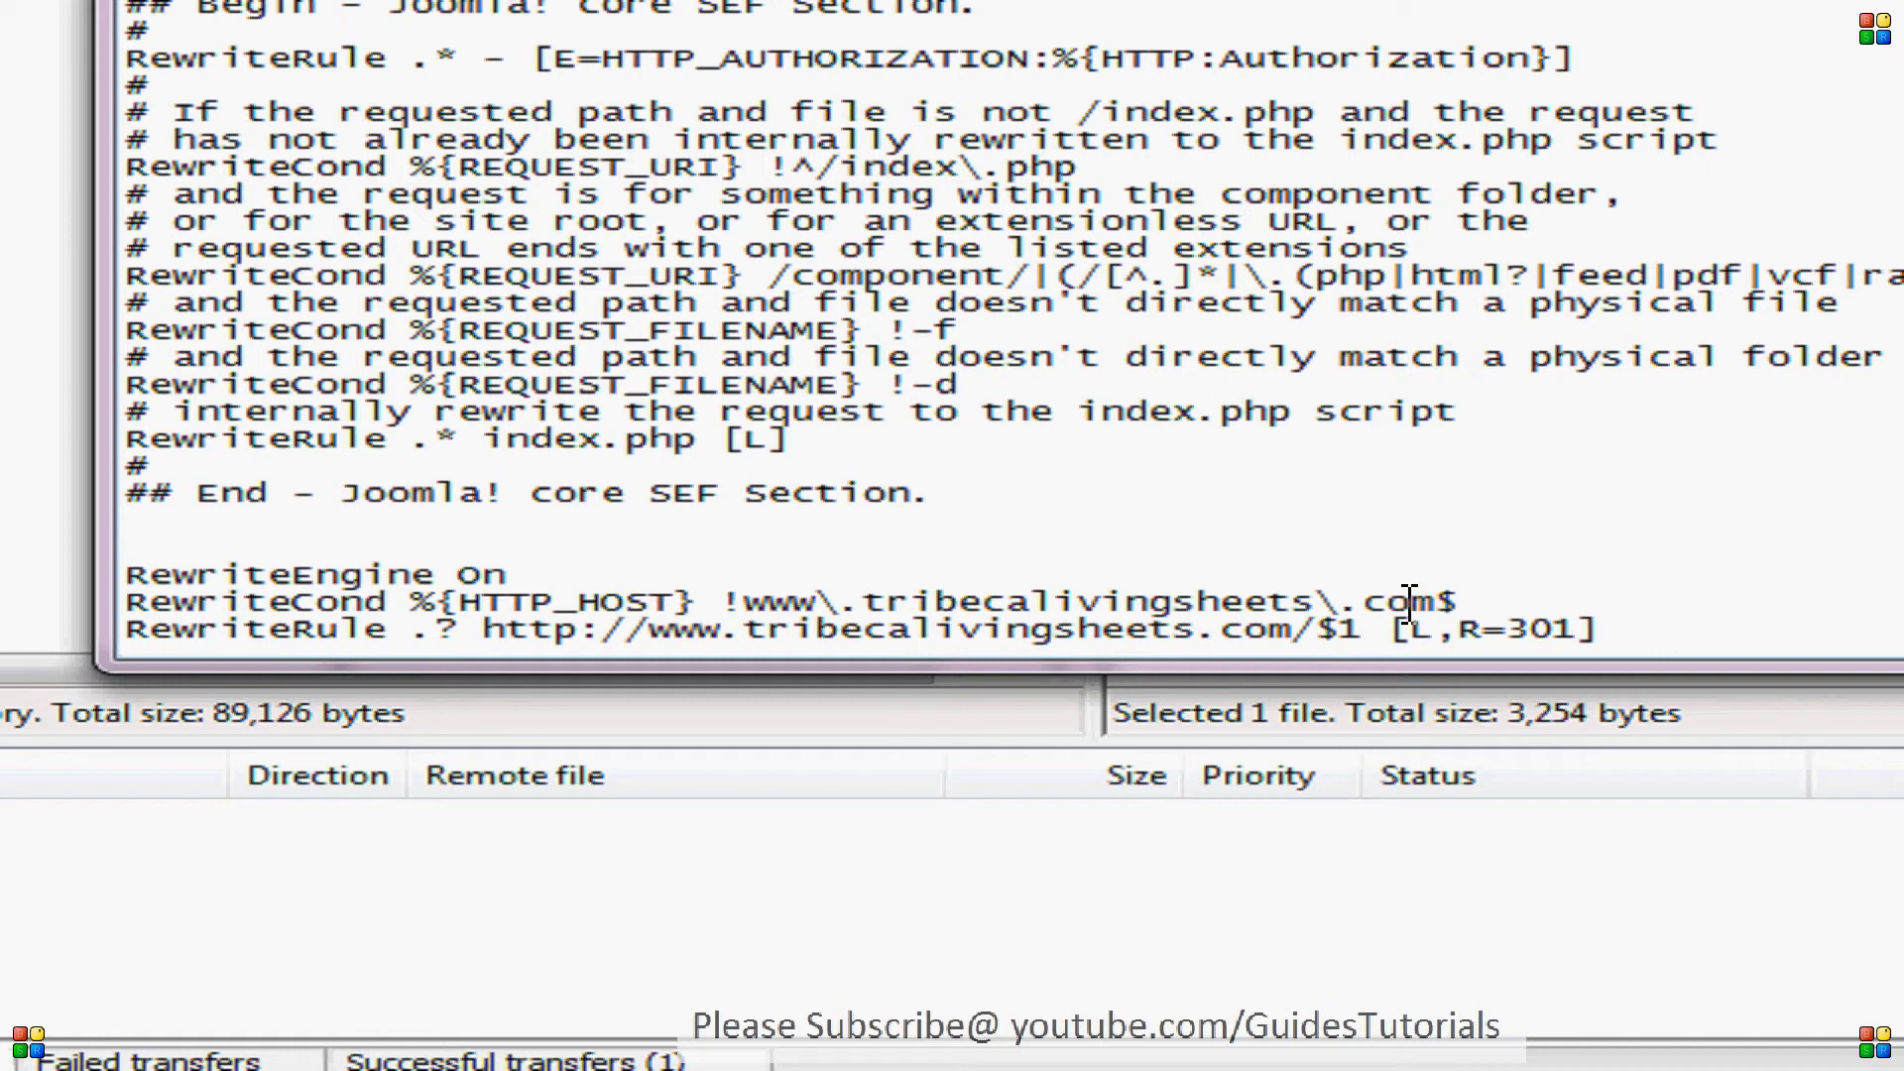
{"action": "double_click", "coordinate": [1243, 632]}
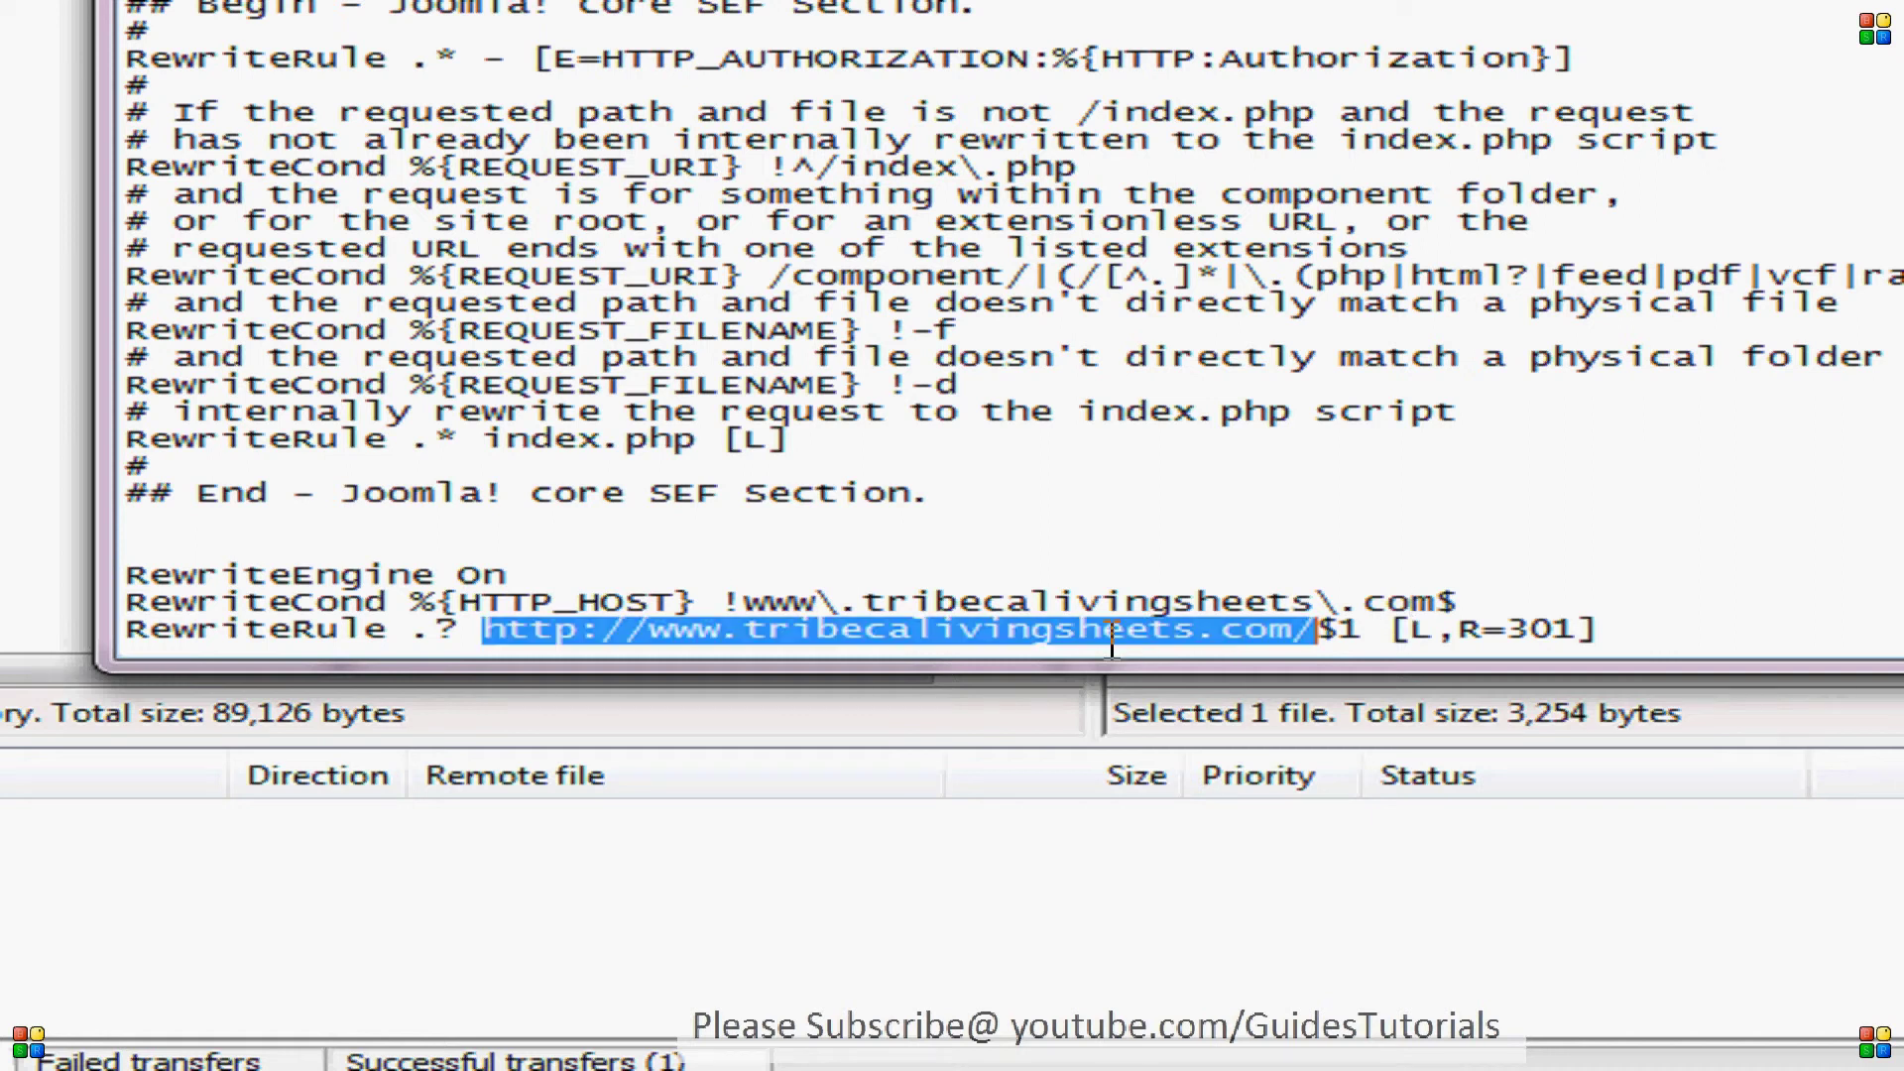
{"action": "left_click", "coordinate": [864, 628]}
{"action": "double_click", "coordinate": [832, 627]}
{"action": "left_click", "coordinate": [741, 628]}
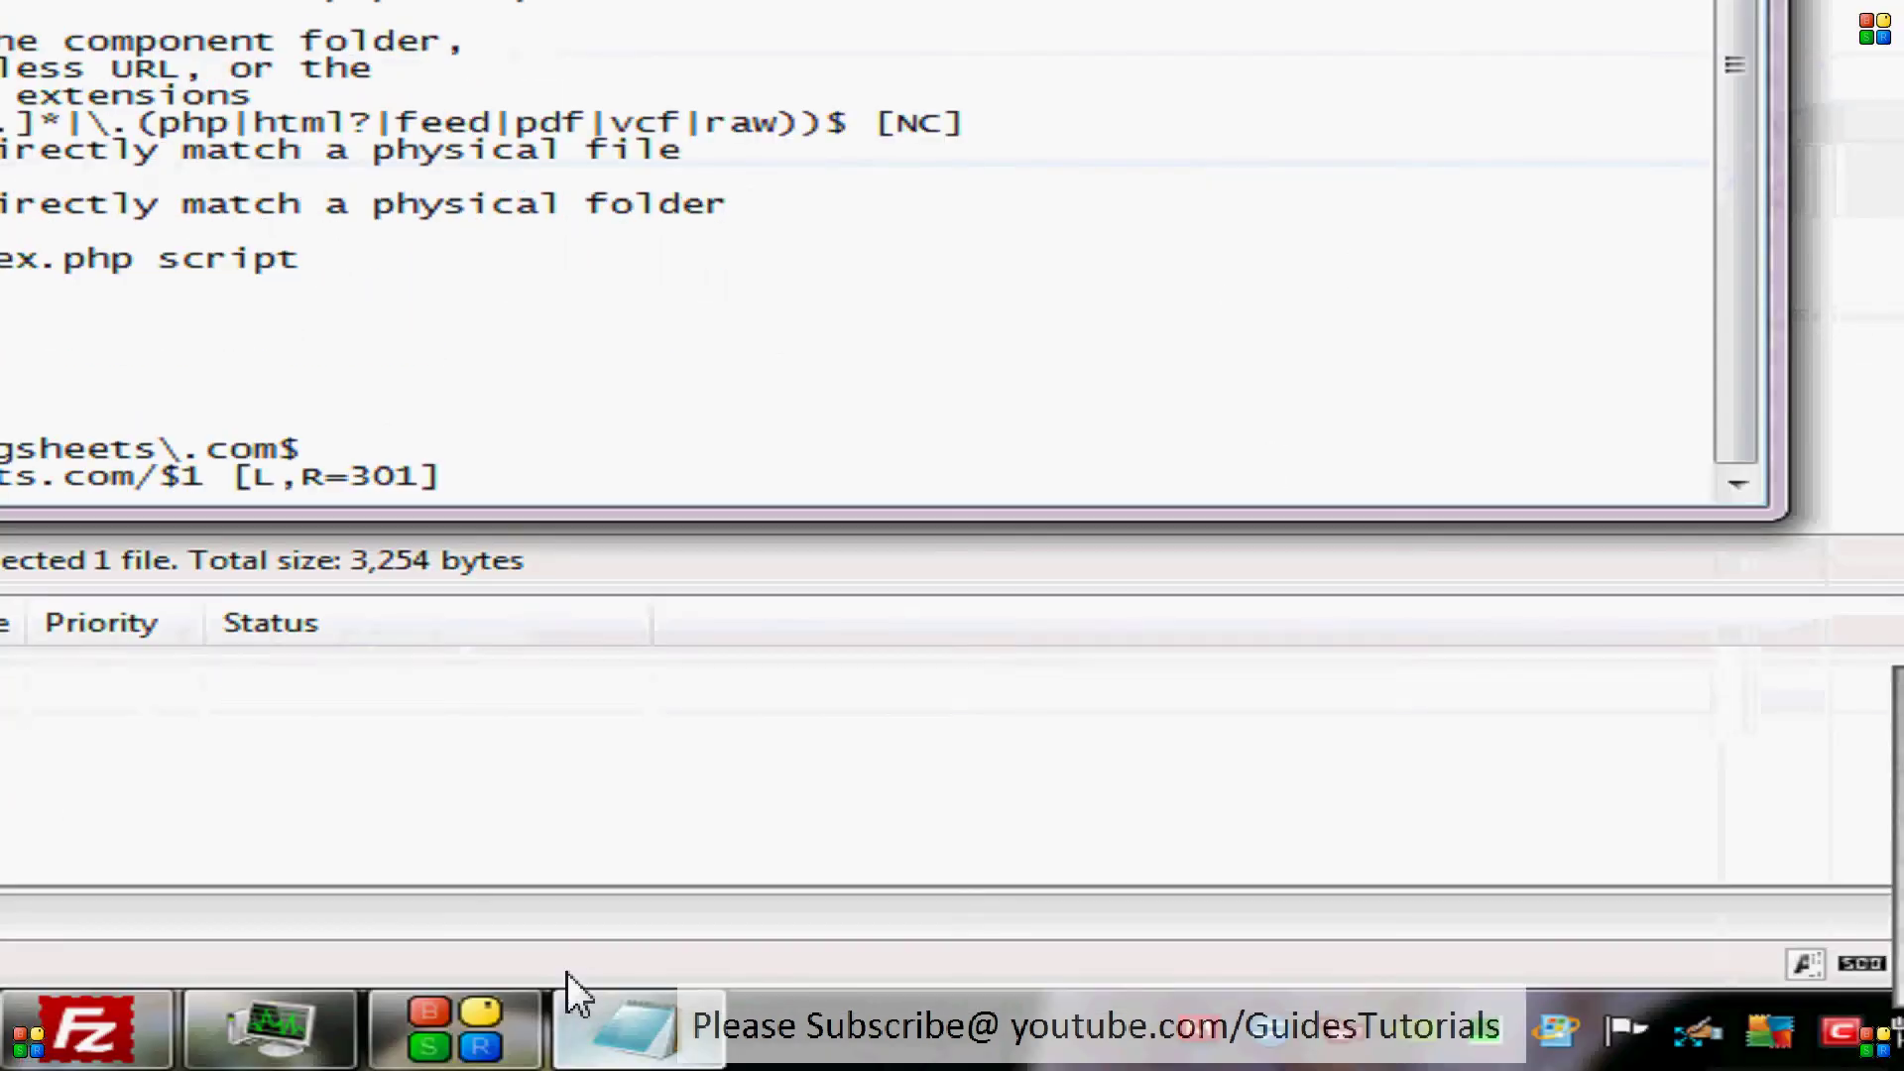
{"action": "left_click", "coordinate": [432, 1042]}
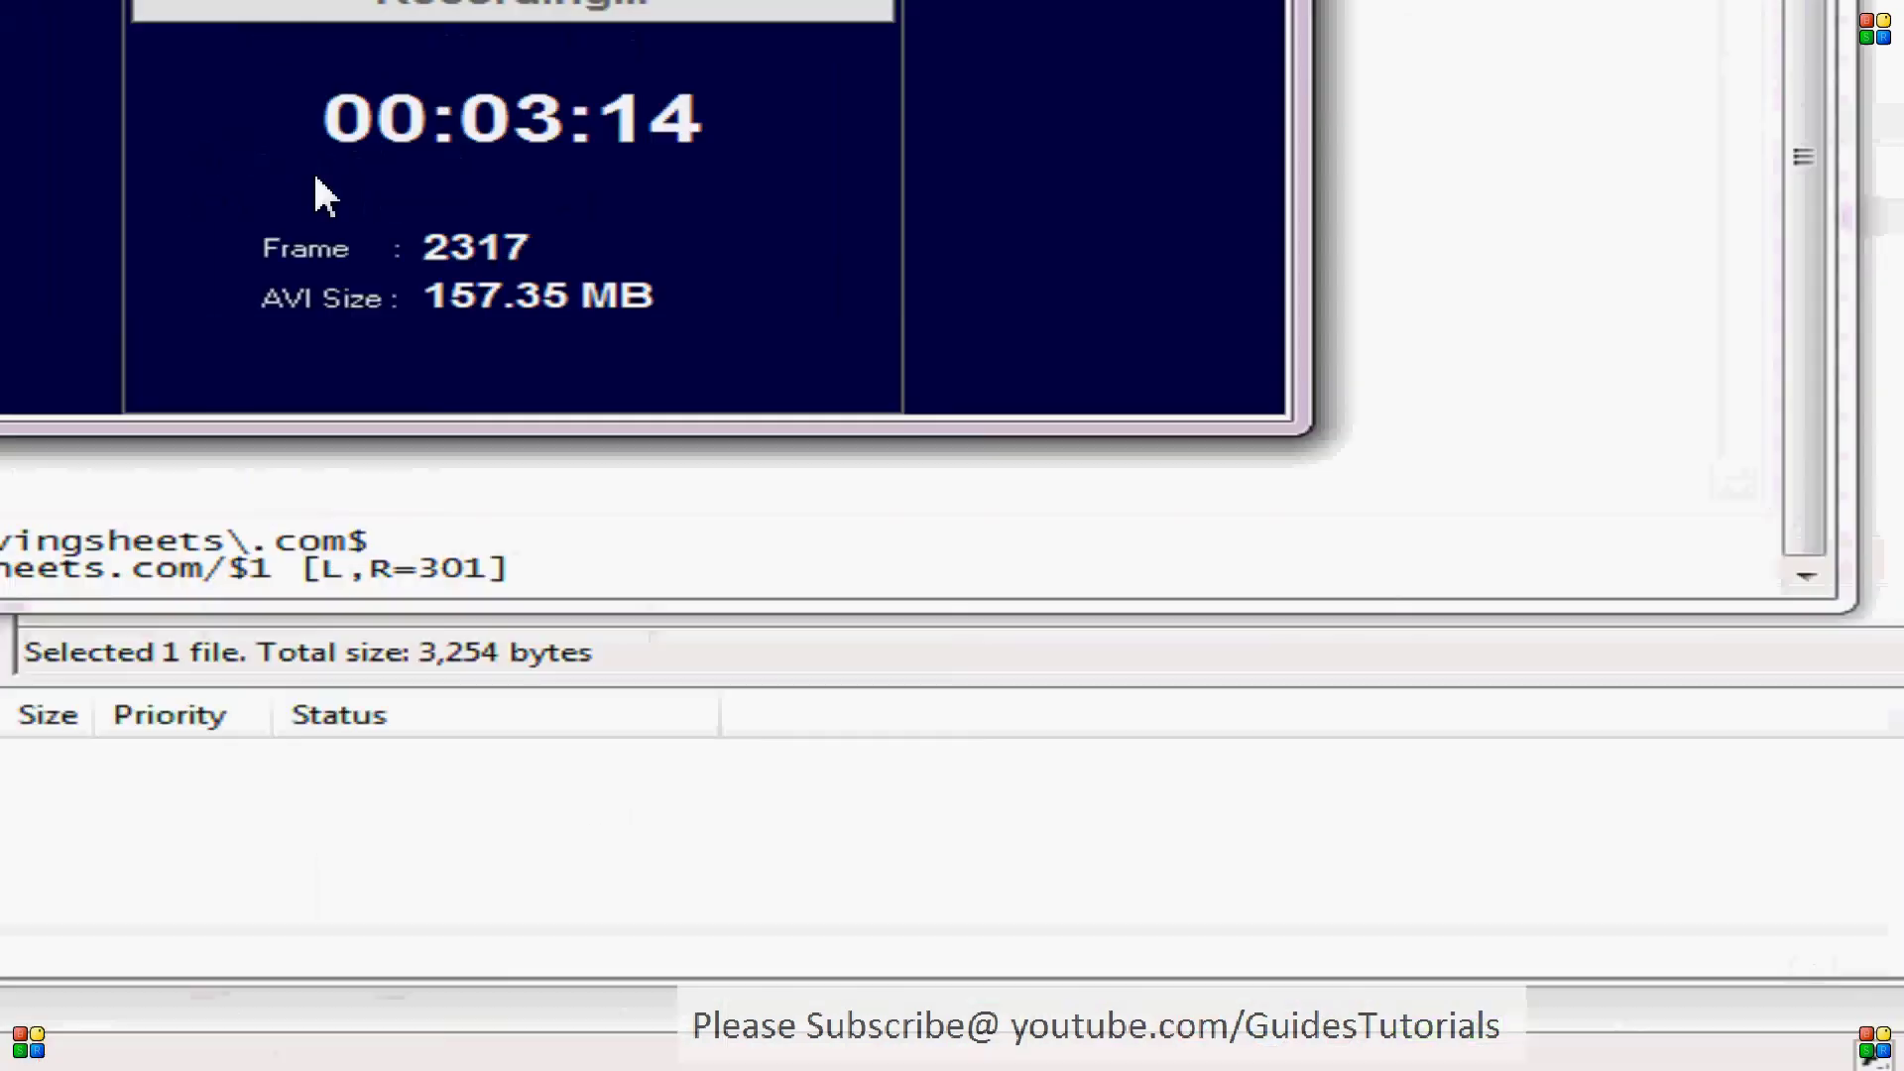